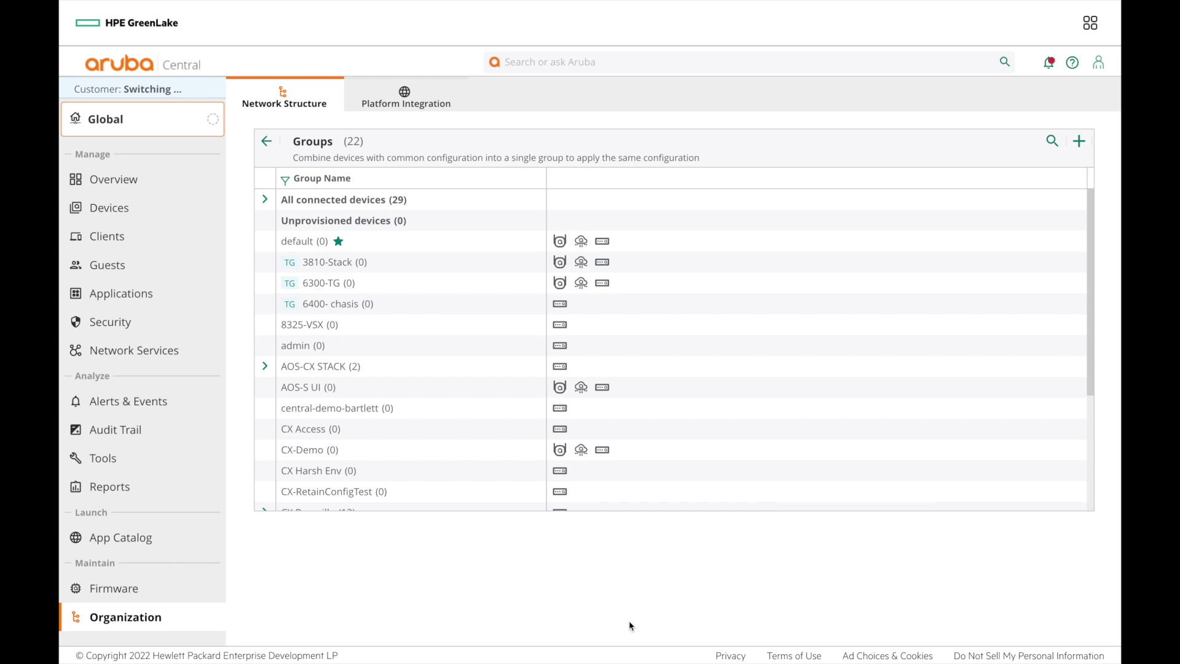
- Name a new group 'AOS-CX Template', turn off preferred settings, and use templates for AOS-CX switches only
{"action": "left_click", "coordinate": [1080, 142]}
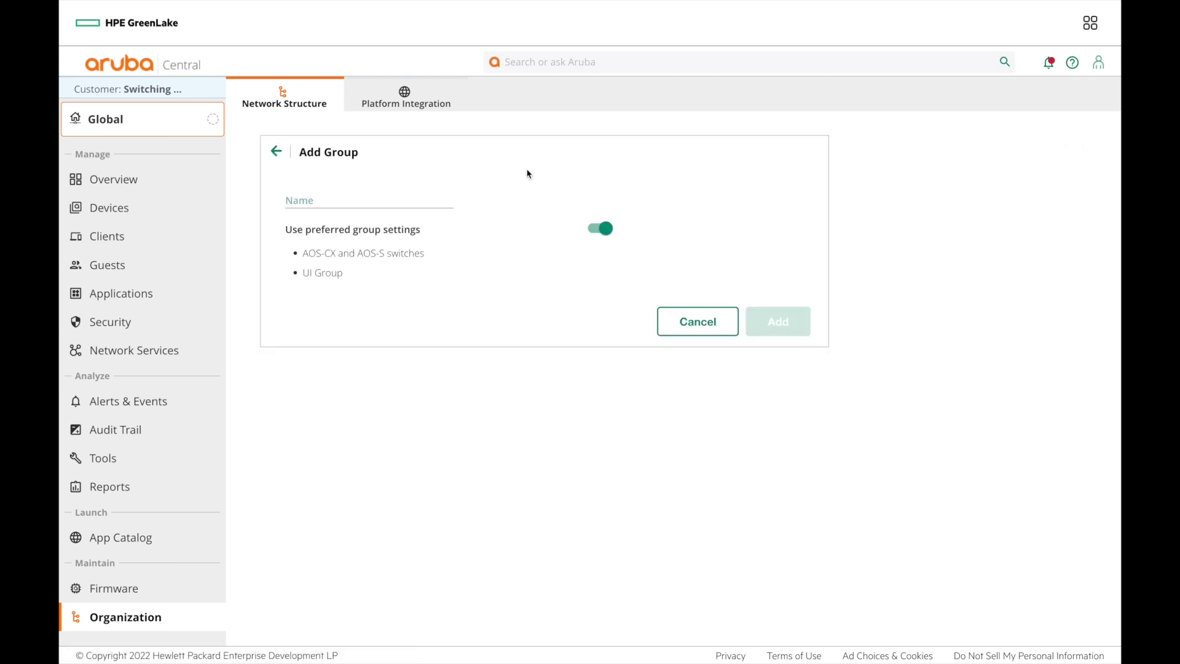
{"action": "left_click", "coordinate": [304, 200]}
{"action": "type", "text": "AOS-CX "}
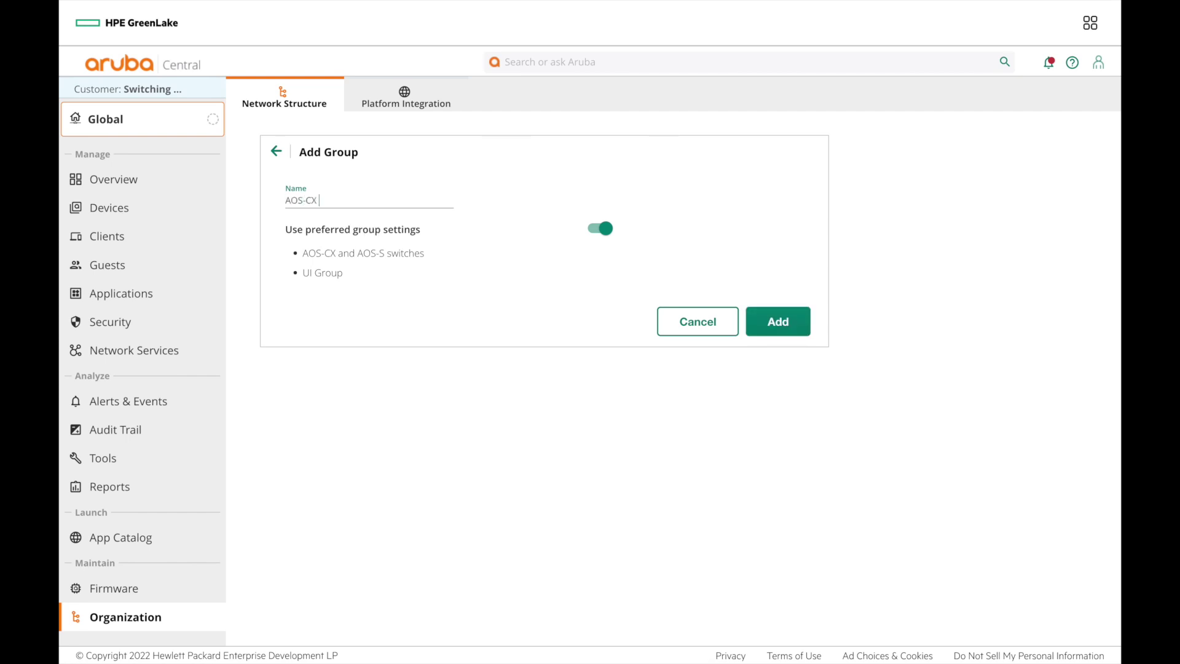
{"action": "type", "text": "Template"}
{"action": "left_click", "coordinate": [597, 229]}
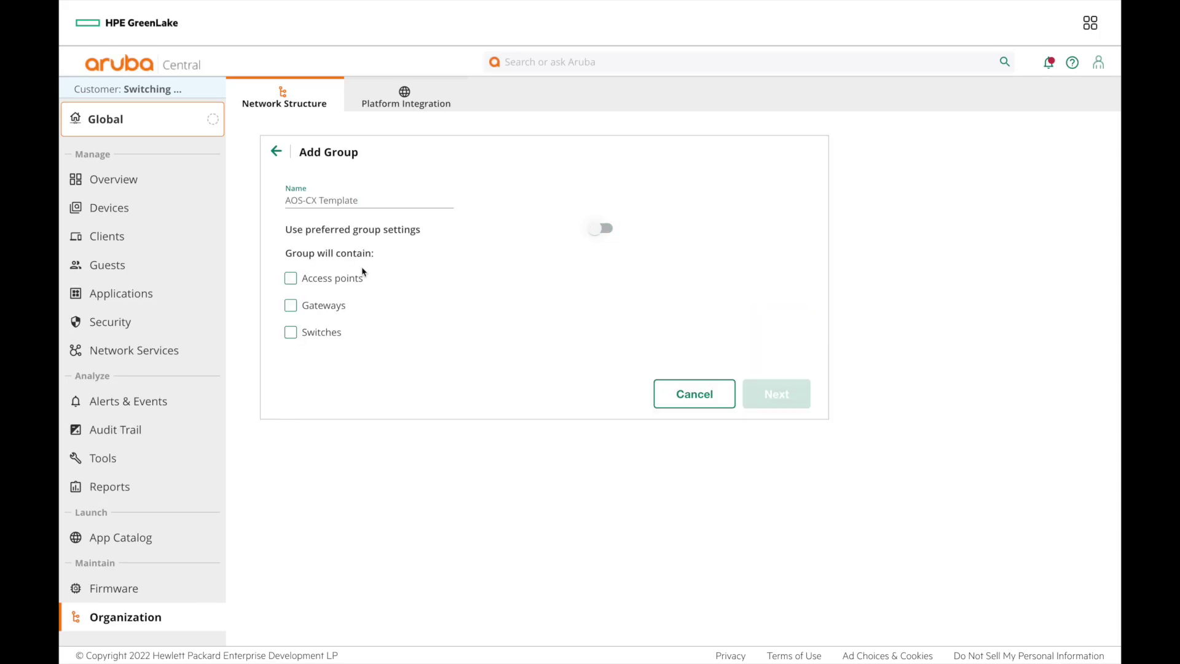
{"action": "left_click", "coordinate": [291, 335]}
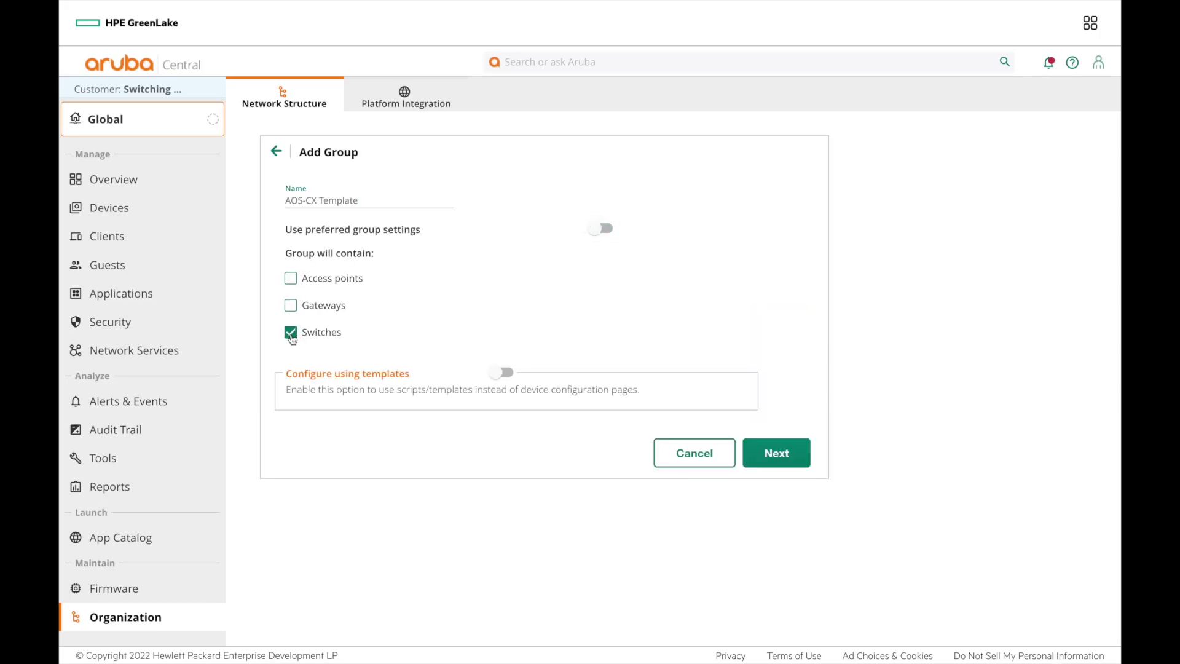
{"action": "left_click", "coordinate": [509, 375]}
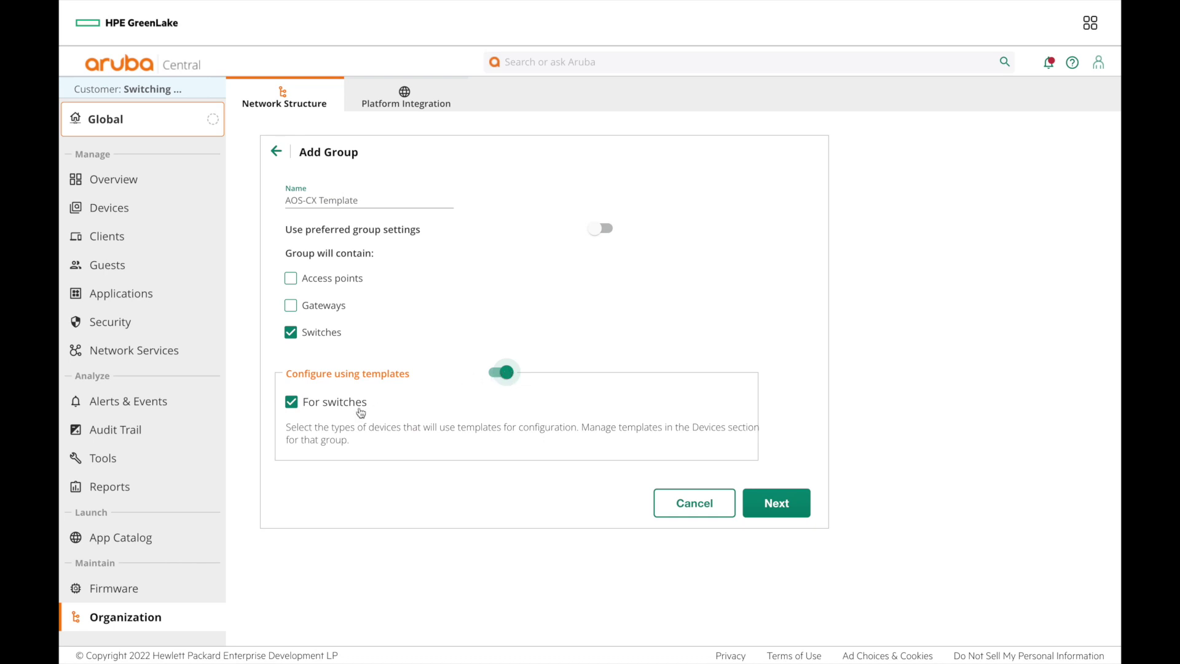
{"action": "left_click", "coordinate": [785, 503]}
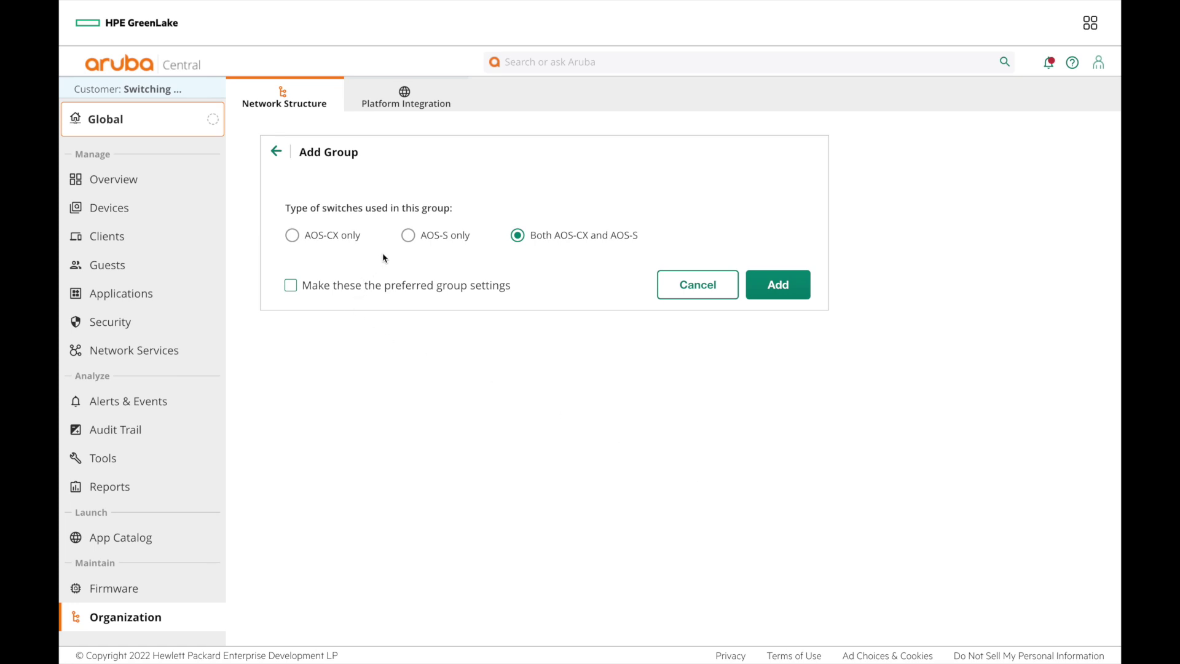
{"action": "left_click", "coordinate": [292, 237]}
- Add the AOS-CX Template group, then select CPD6405-1 among all connected devices
{"action": "left_click", "coordinate": [783, 292]}
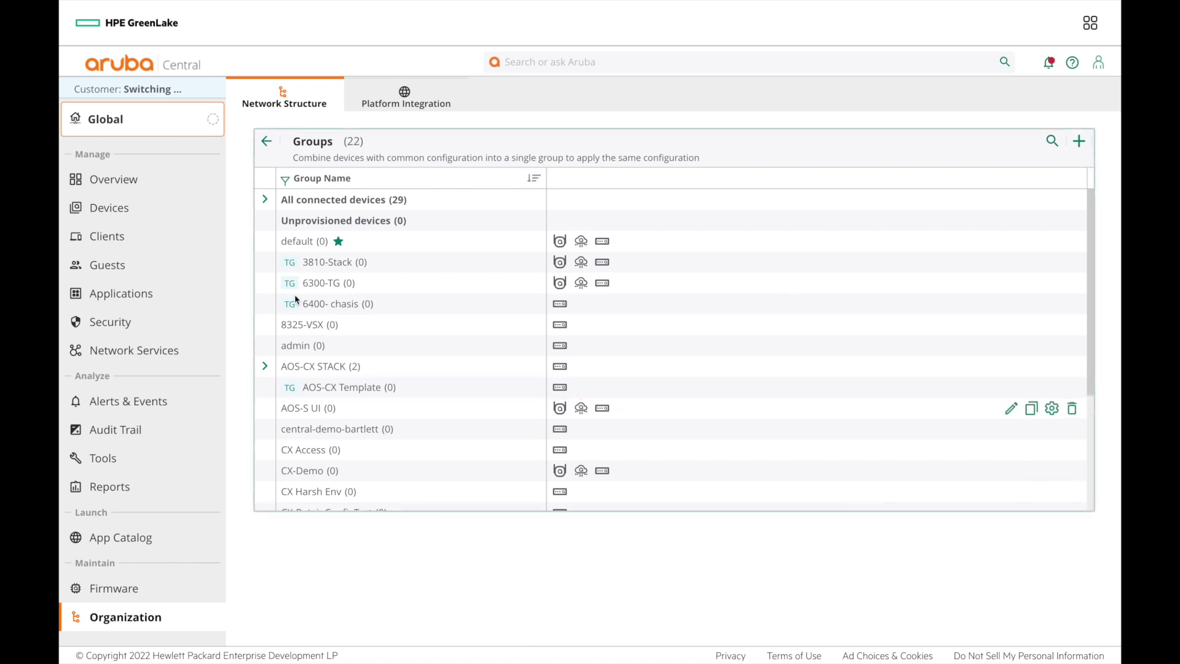
{"action": "left_click", "coordinate": [263, 199]}
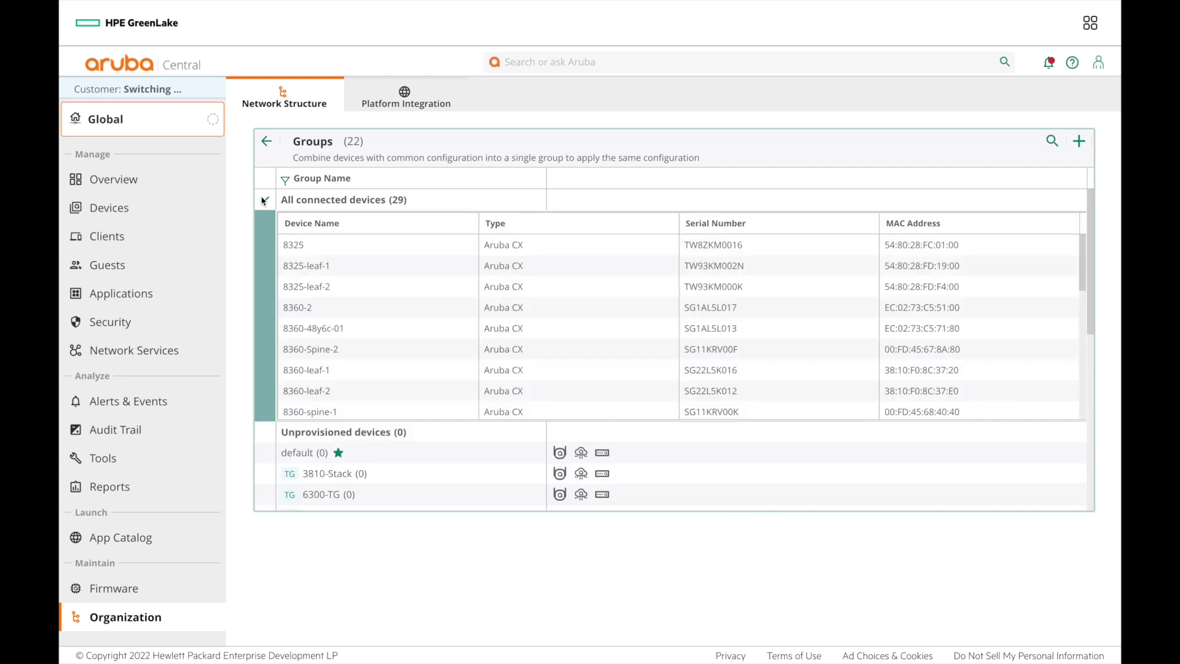
{"action": "scroll", "coordinate": [460, 369], "scroll_direction": "down", "scroll_amount": 1}
{"action": "scroll", "coordinate": [460, 369], "scroll_direction": "down", "scroll_amount": 3}
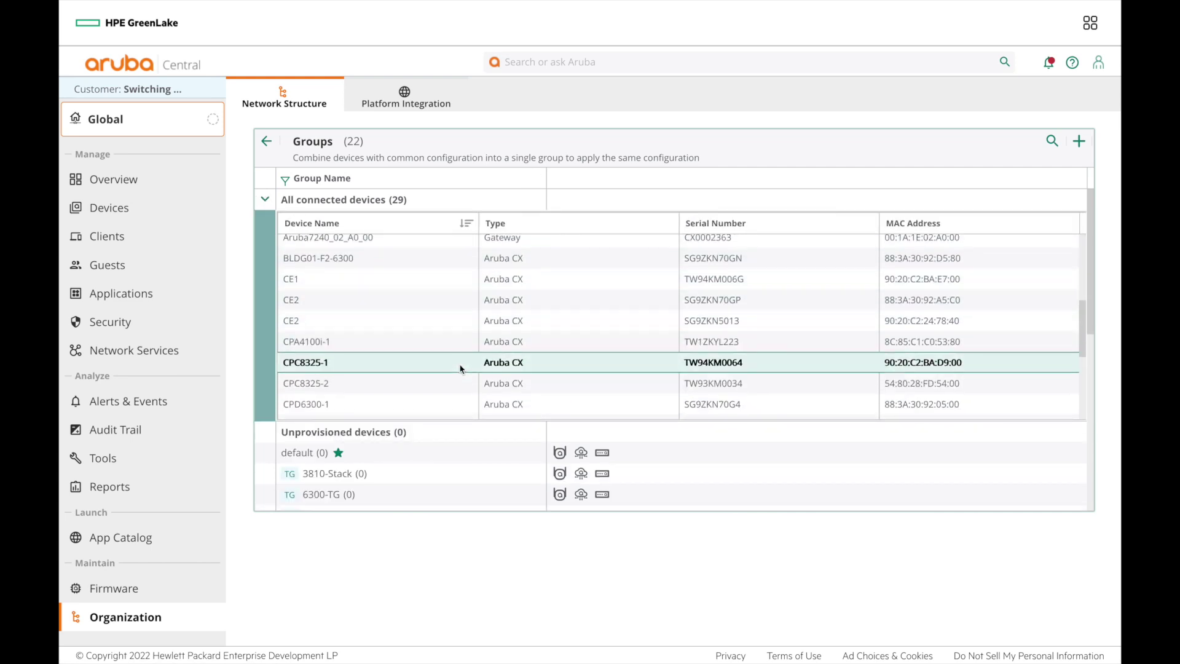
{"action": "scroll", "coordinate": [461, 368], "scroll_direction": "down", "scroll_amount": 3}
{"action": "left_click", "coordinate": [370, 342]}
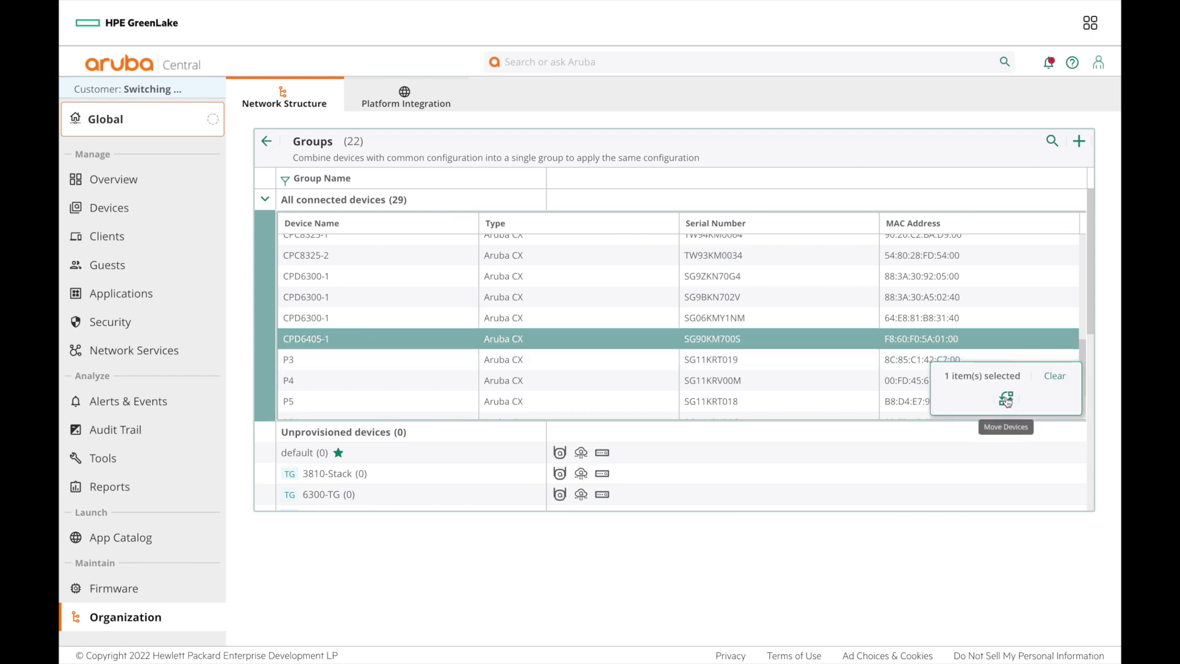
- Move the CPD6405-1 switch into the AOS-CX Template destination group
{"action": "left_click", "coordinate": [1006, 399]}
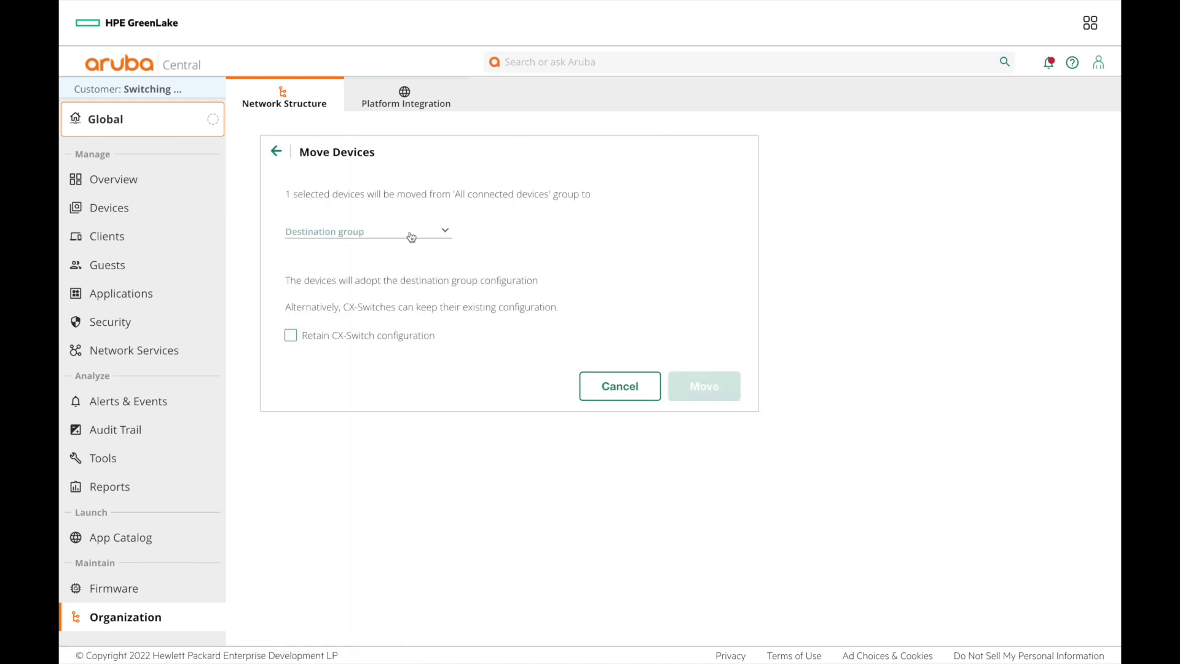
{"action": "left_click", "coordinate": [411, 238]}
{"action": "scroll", "coordinate": [376, 342], "scroll_direction": "down", "scroll_amount": 1}
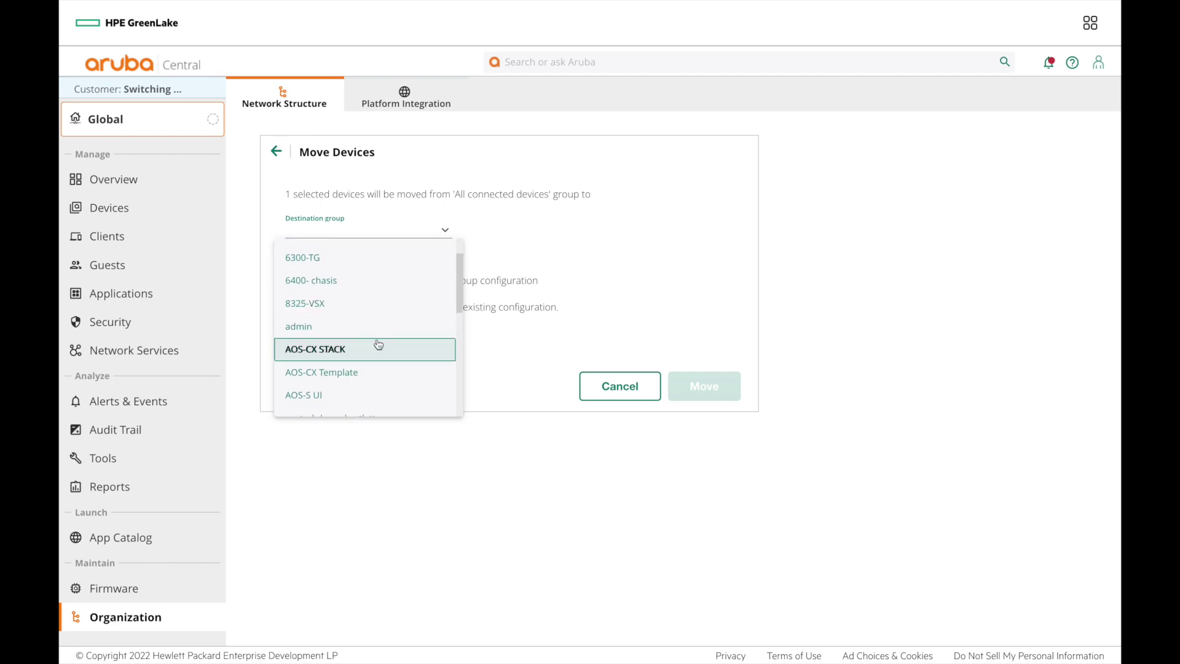
{"action": "left_click", "coordinate": [340, 374]}
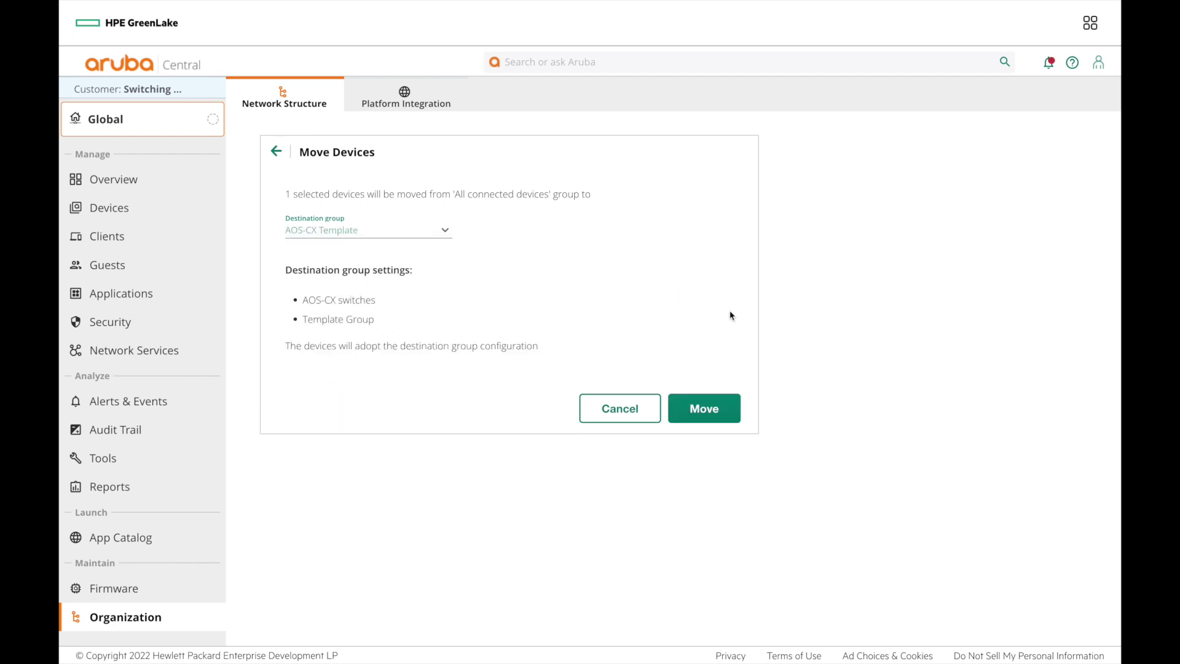
{"action": "left_click", "coordinate": [731, 415]}
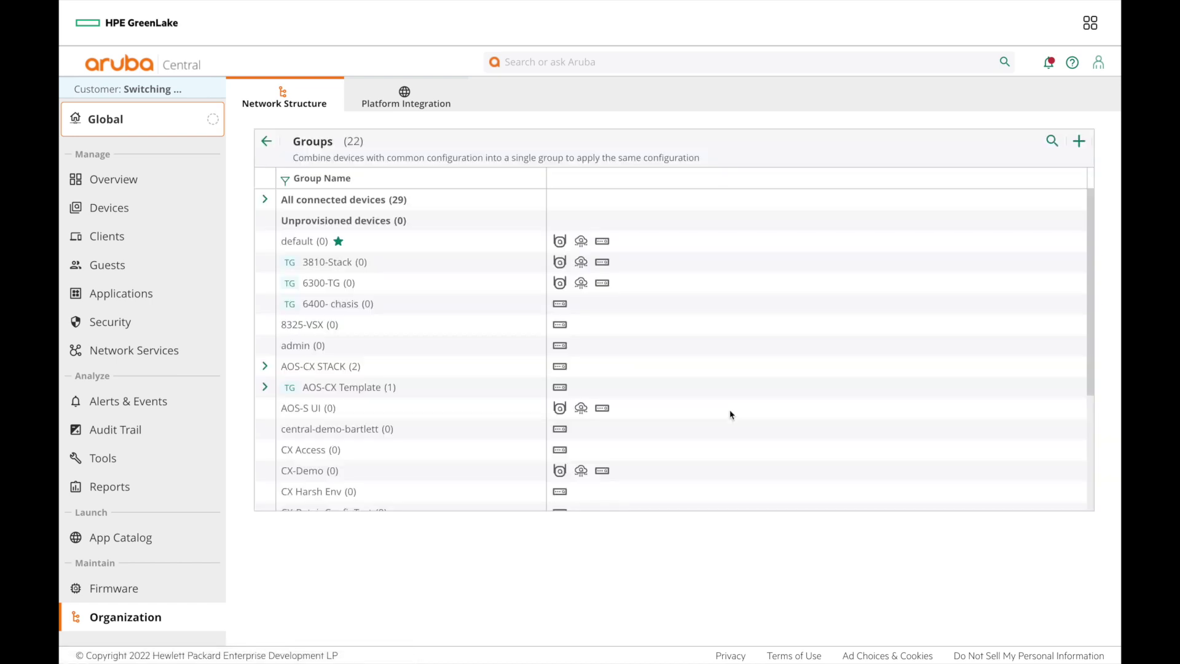
- Check the AOS-CX Template group's device list, then go to its switch configuration page
{"action": "left_click", "coordinate": [265, 387]}
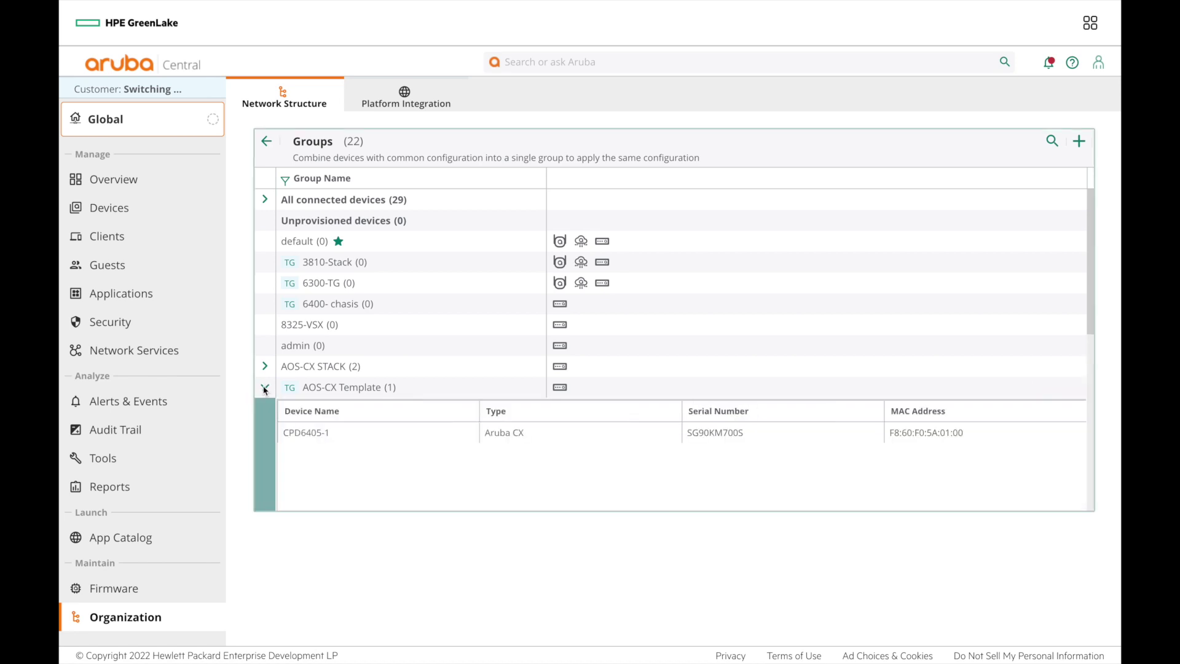
{"action": "left_click", "coordinate": [265, 389]}
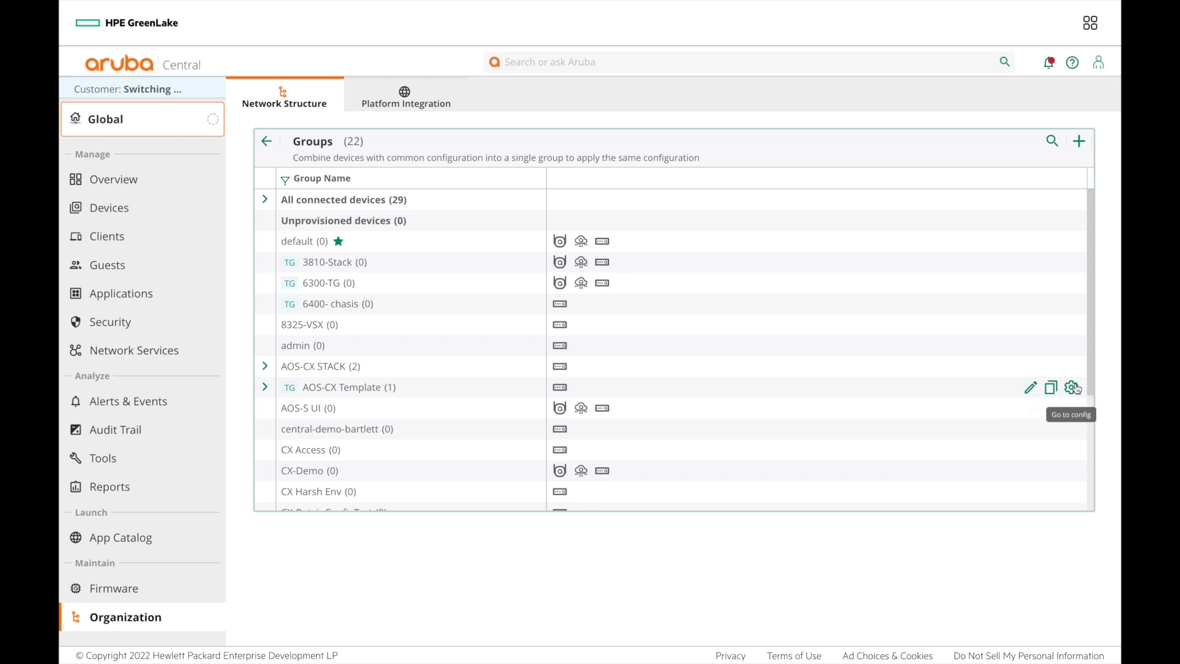
{"action": "left_click", "coordinate": [1072, 389]}
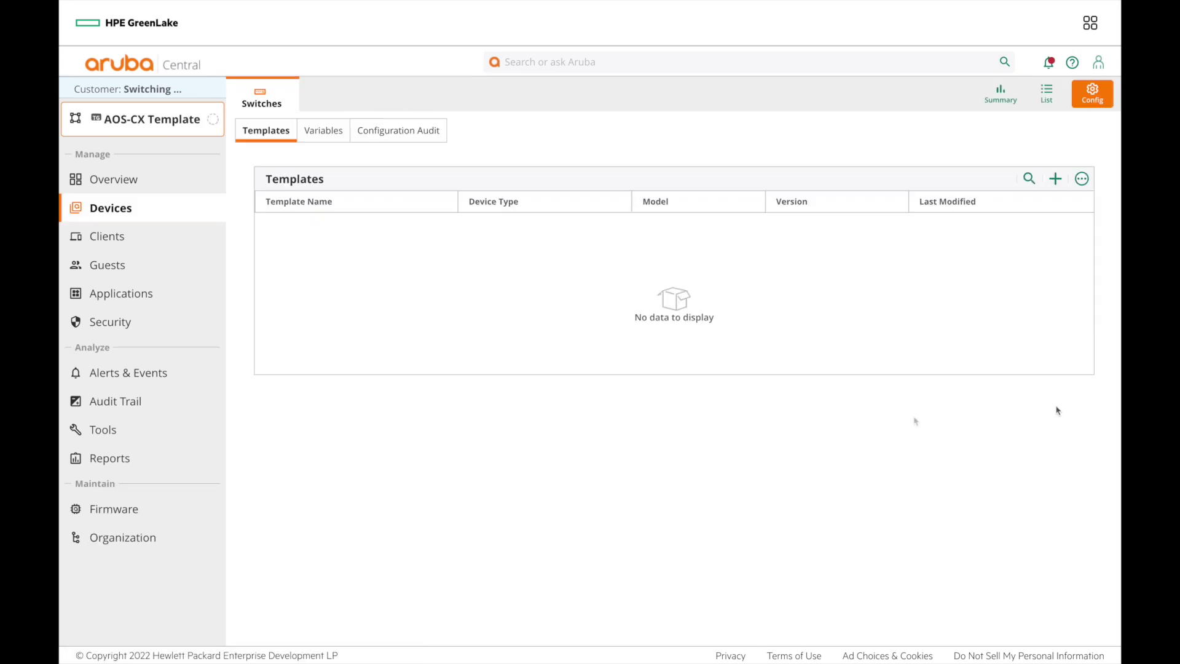
- Add template 6405_Template with model 6405, part Aruba 6405 Chassis (R0X24A), and version ALL
{"action": "left_click", "coordinate": [1057, 180]}
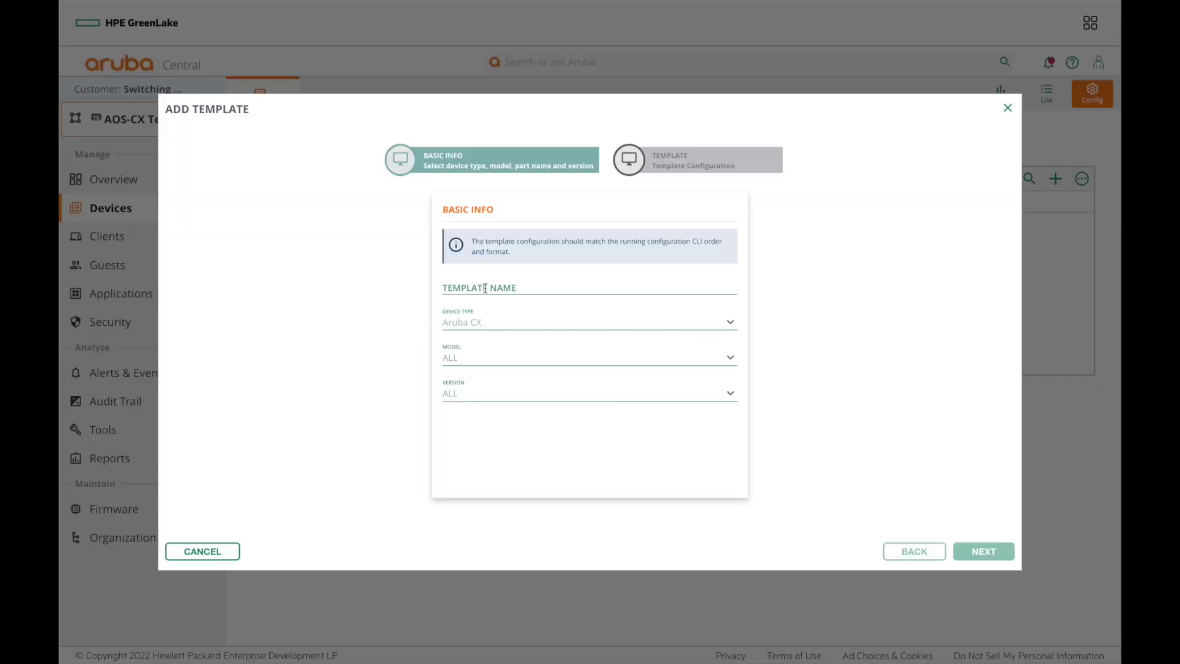
{"action": "left_click", "coordinate": [486, 286]}
{"action": "type", "text": "640"}
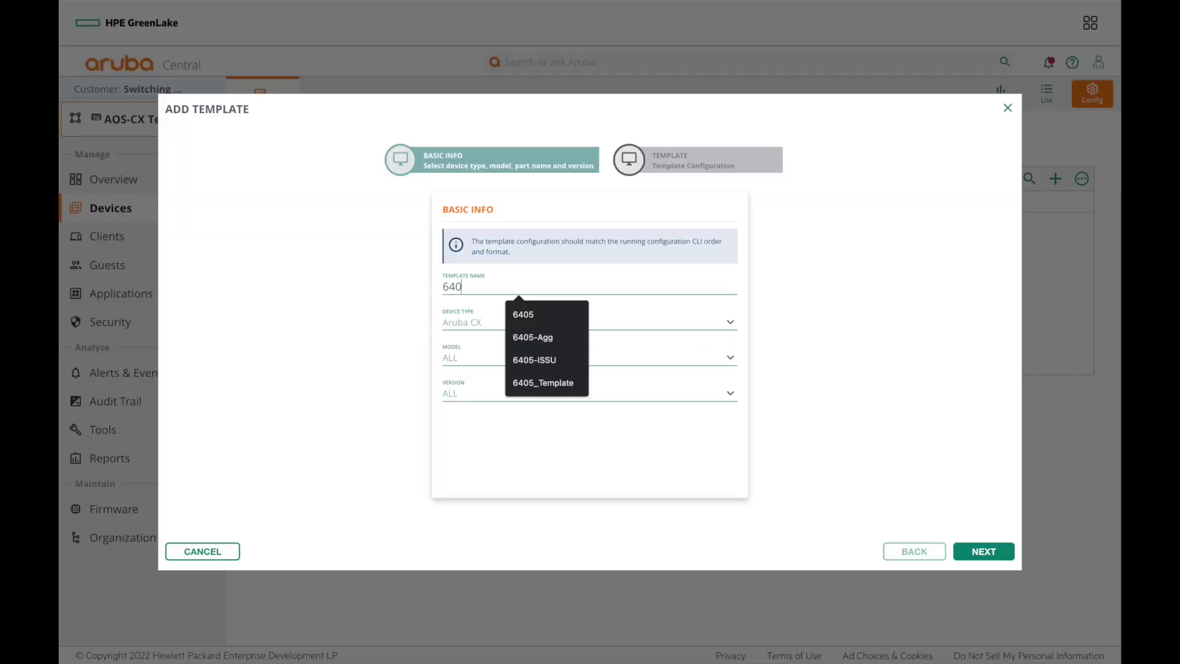
{"action": "type", "text": "5_Template"}
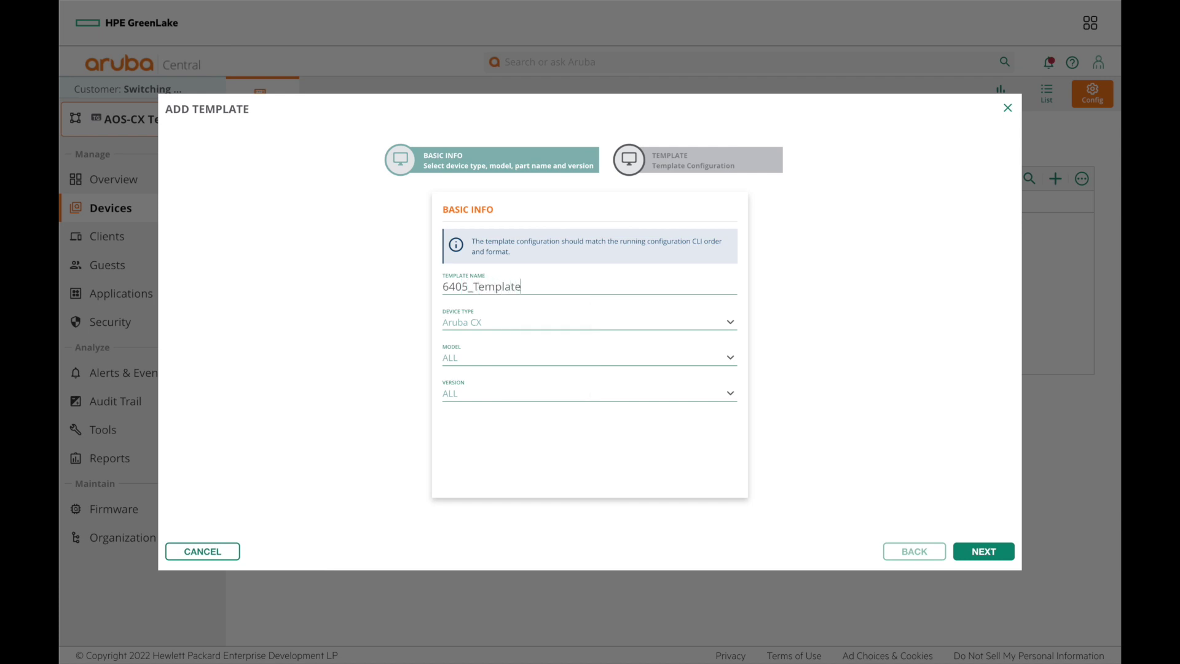
{"action": "left_click", "coordinate": [475, 363]}
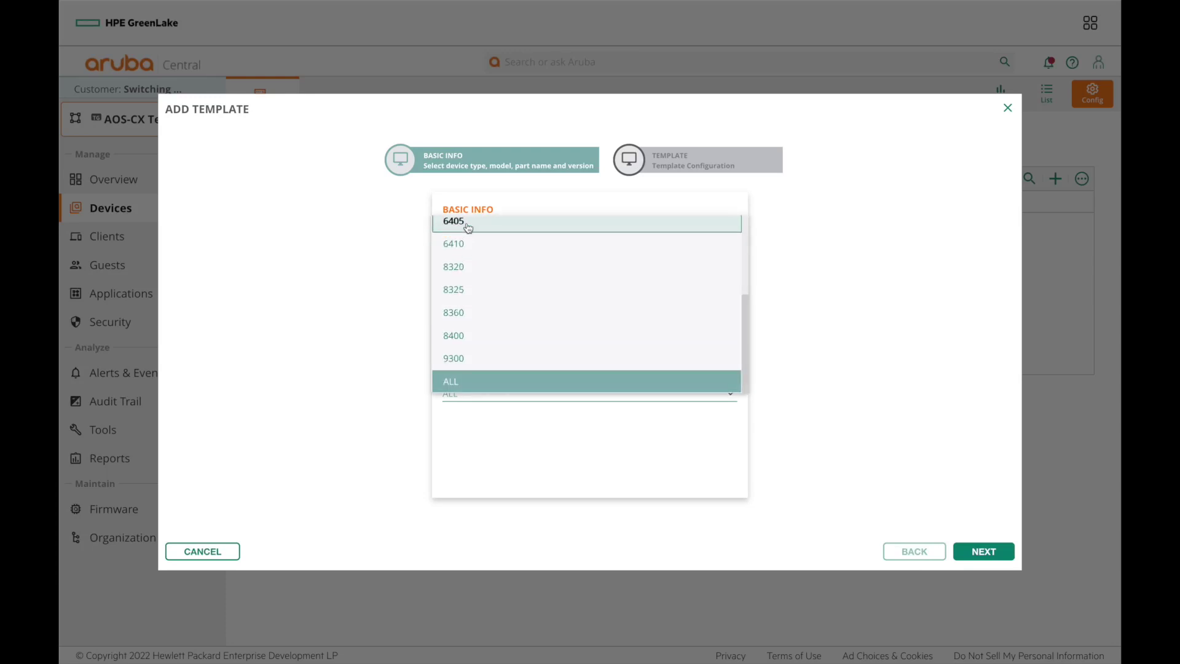
{"action": "scroll", "coordinate": [456, 233], "scroll_direction": "up", "scroll_amount": 1}
{"action": "left_click", "coordinate": [460, 268]}
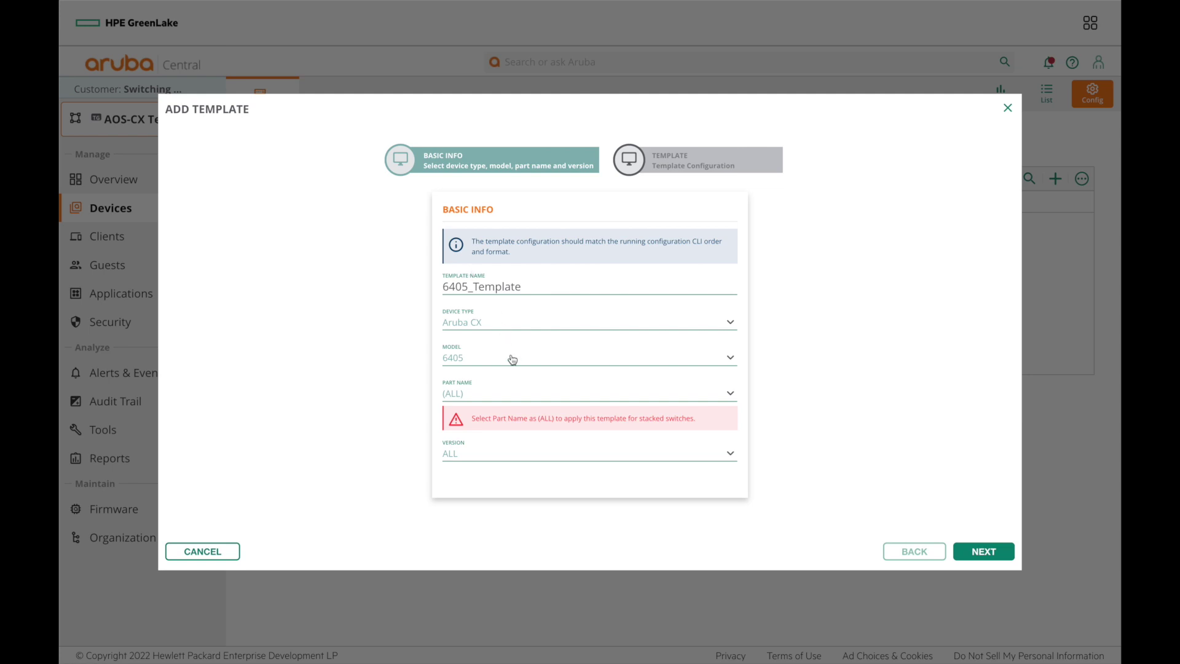
{"action": "left_click", "coordinate": [717, 393]}
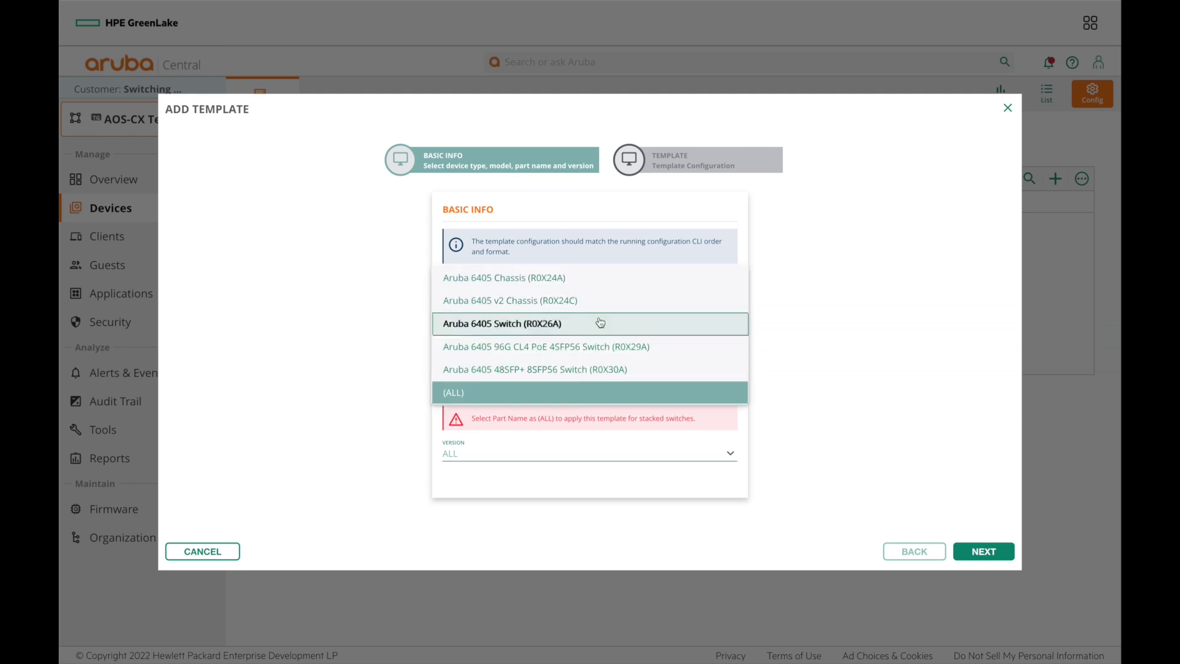
{"action": "left_click", "coordinate": [589, 278]}
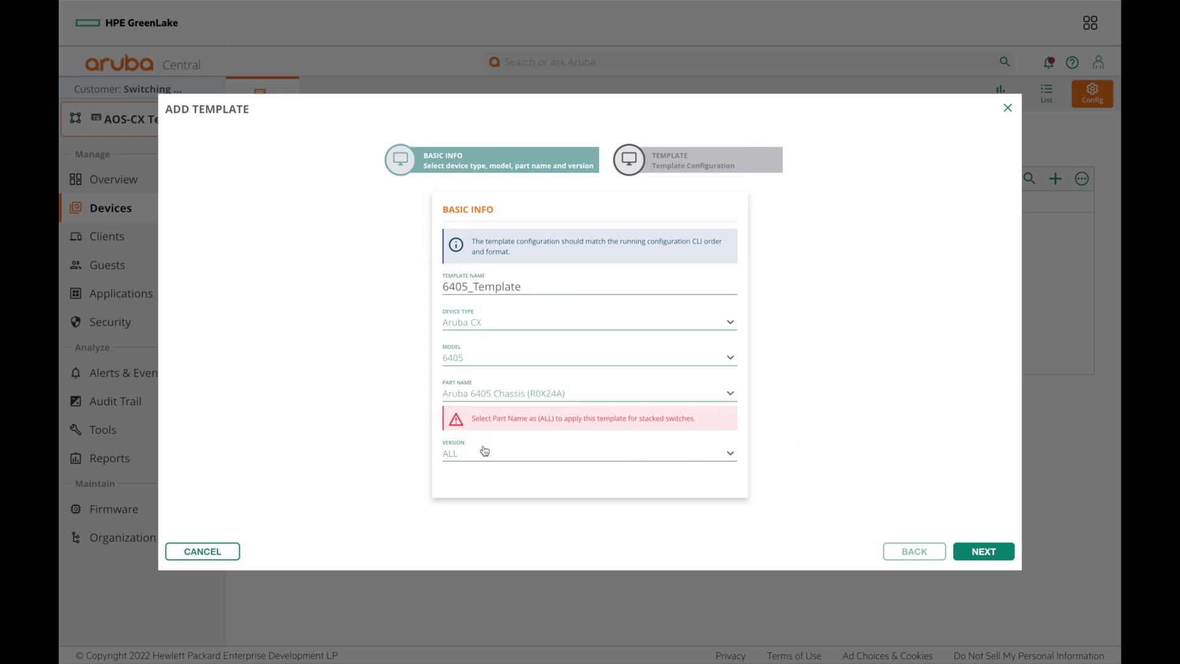
{"action": "left_click", "coordinate": [513, 457]}
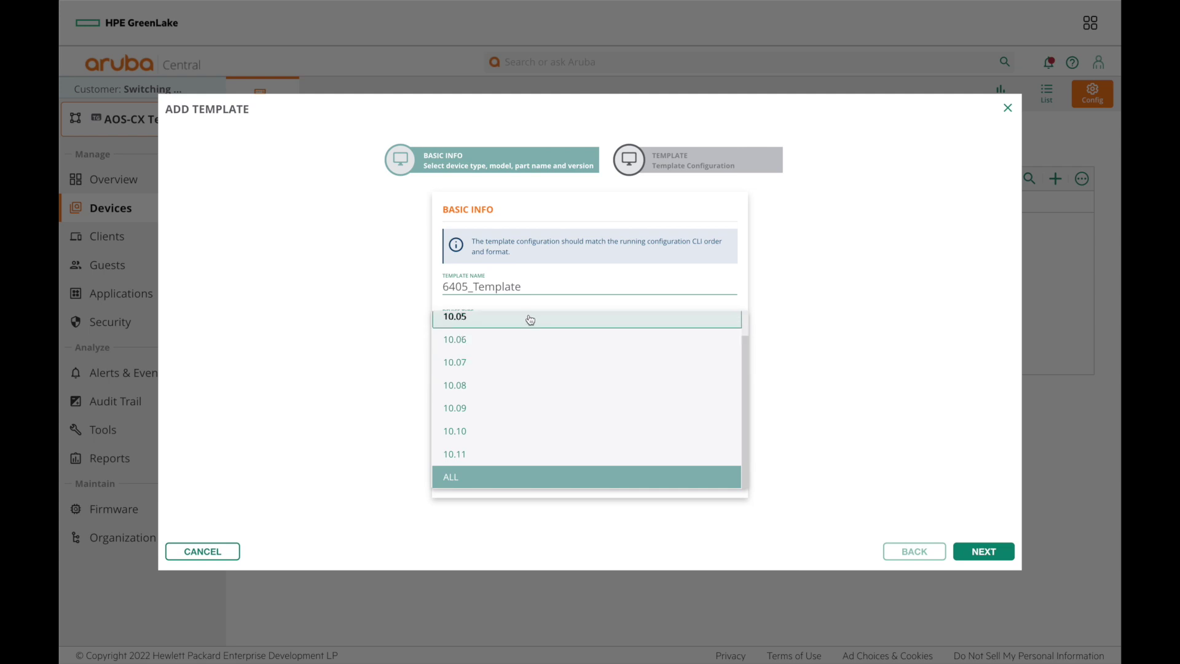
{"action": "left_click", "coordinate": [885, 371]}
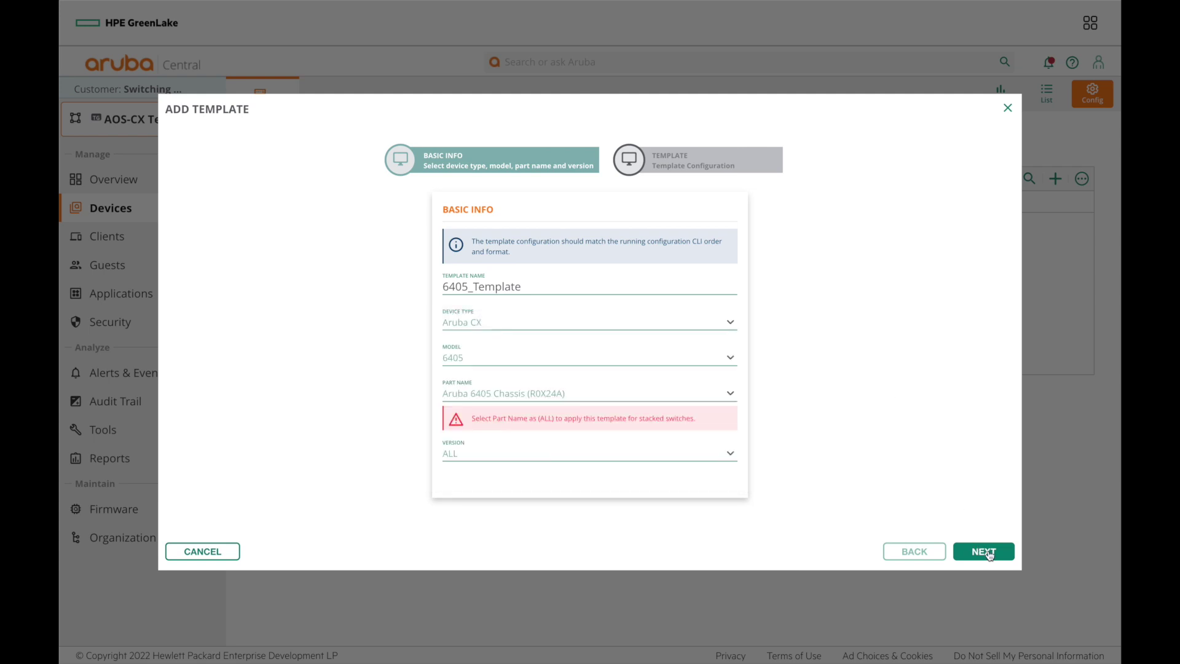
- Import CPD6405-1's configuration into 6405_Template, review it, and save the template
{"action": "left_click", "coordinate": [986, 552]}
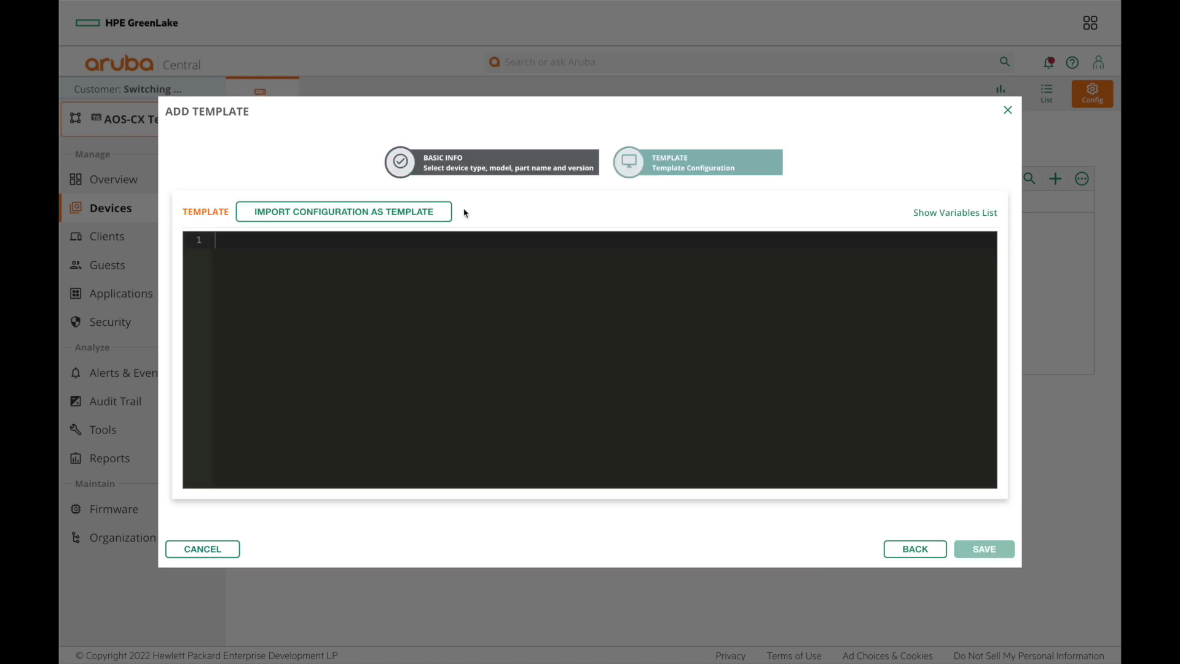
{"action": "left_click", "coordinate": [347, 219]}
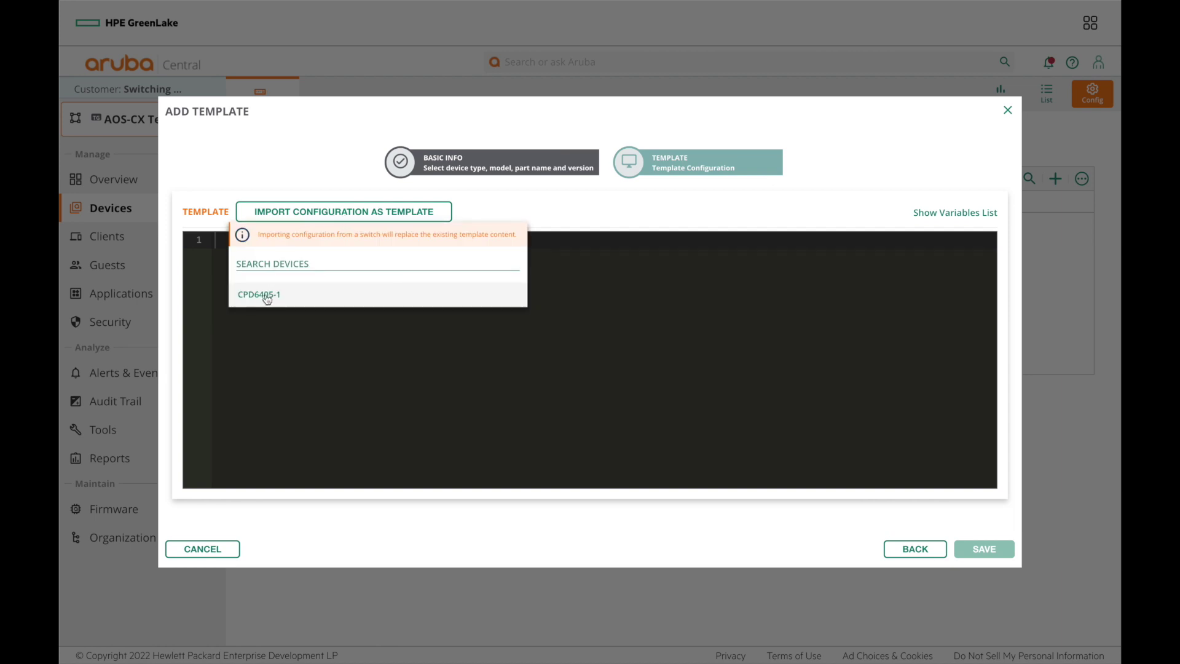
{"action": "left_click", "coordinate": [259, 294]}
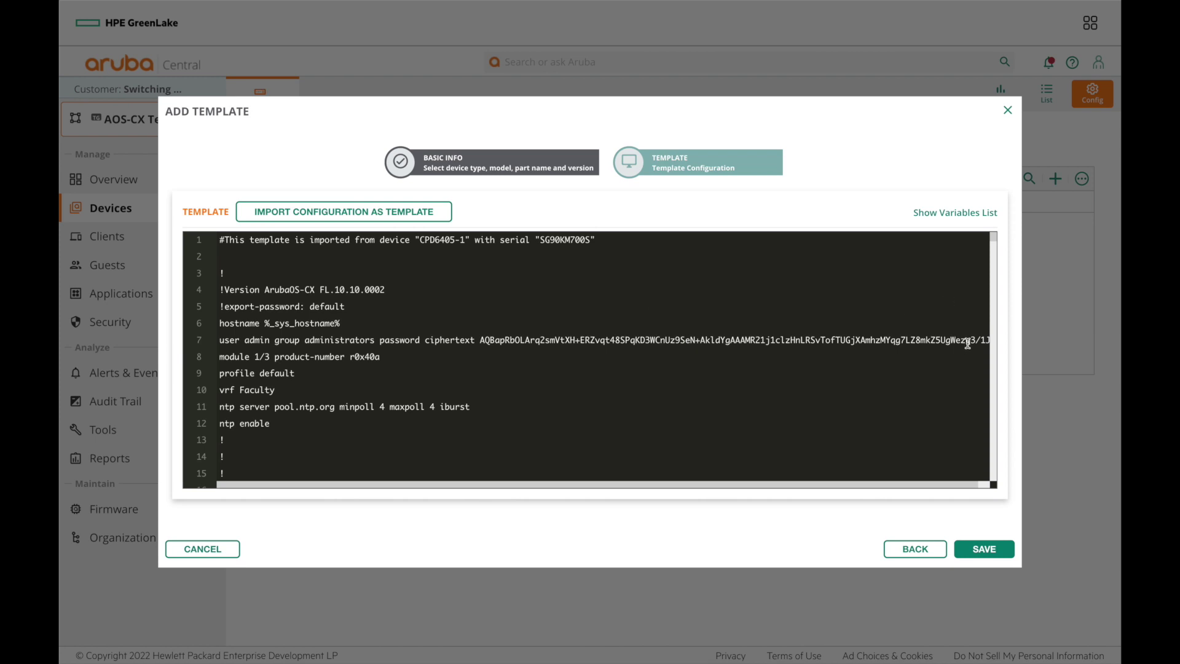
{"action": "left_click_drag", "start_coordinate": [999, 254], "coordinate": [996, 485]}
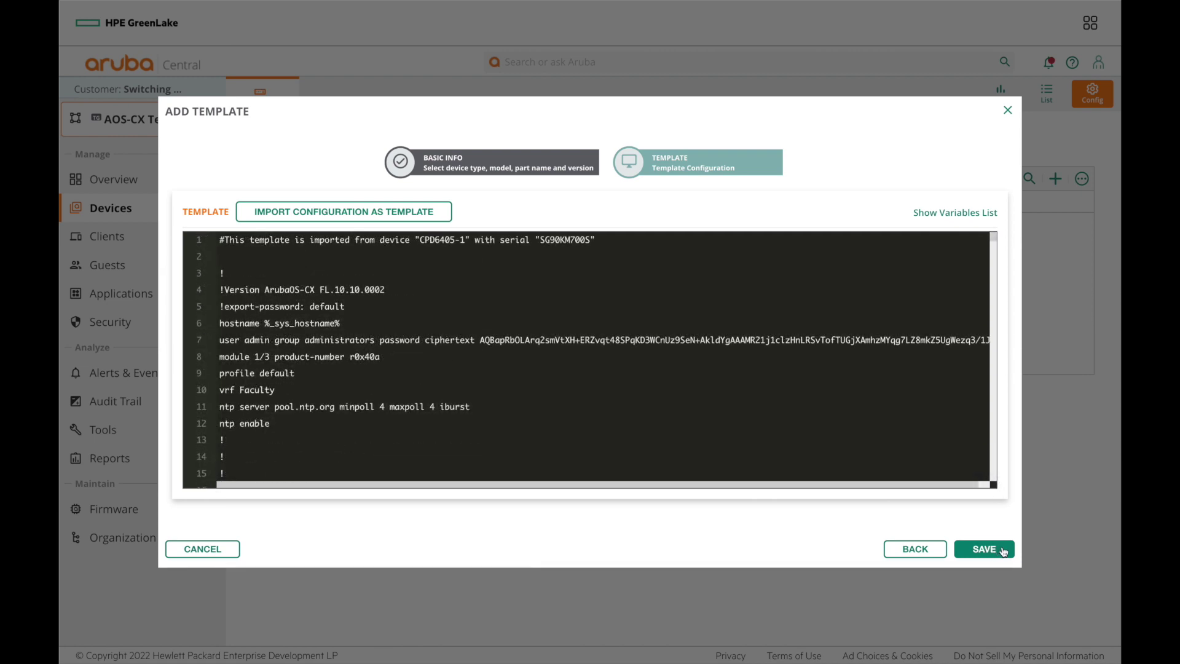
{"action": "left_click", "coordinate": [1003, 550]}
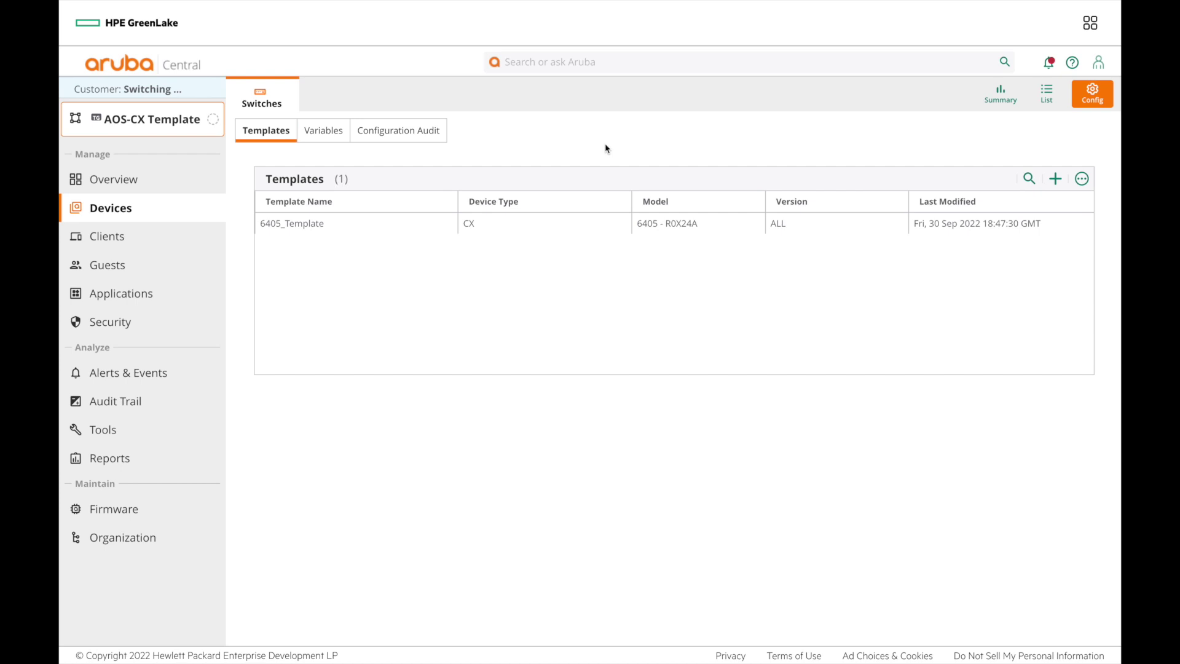
- Download the group's variables as variables_243.csv and open it in Excel
{"action": "left_click", "coordinate": [322, 135]}
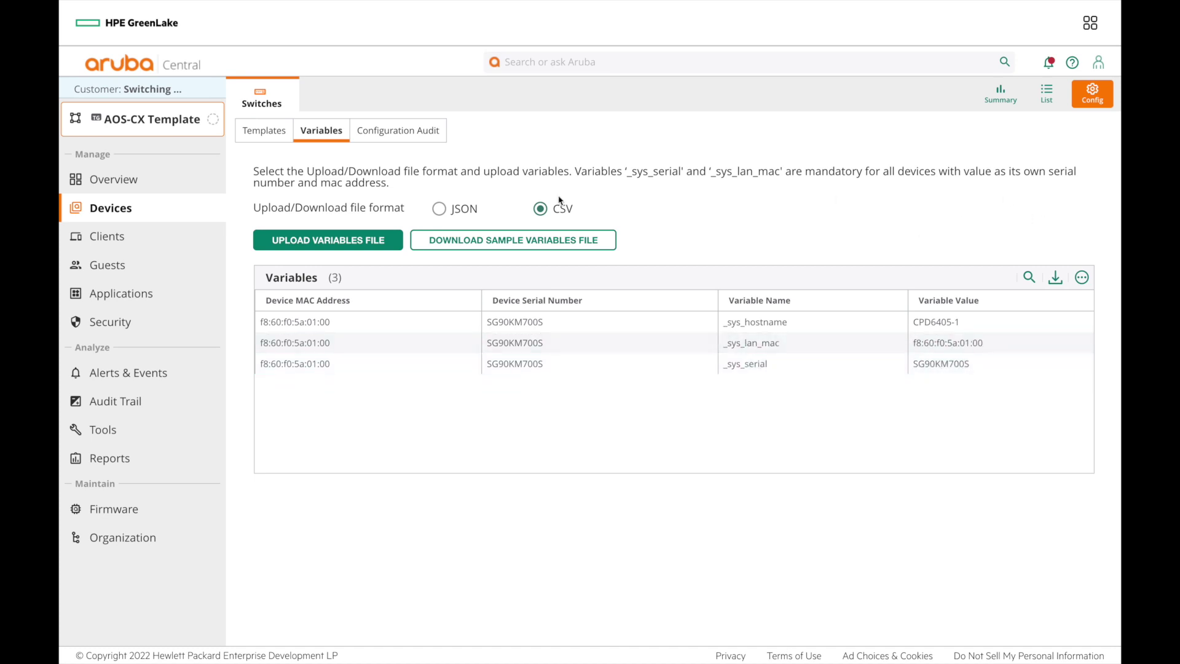
{"action": "left_click", "coordinate": [1056, 279]}
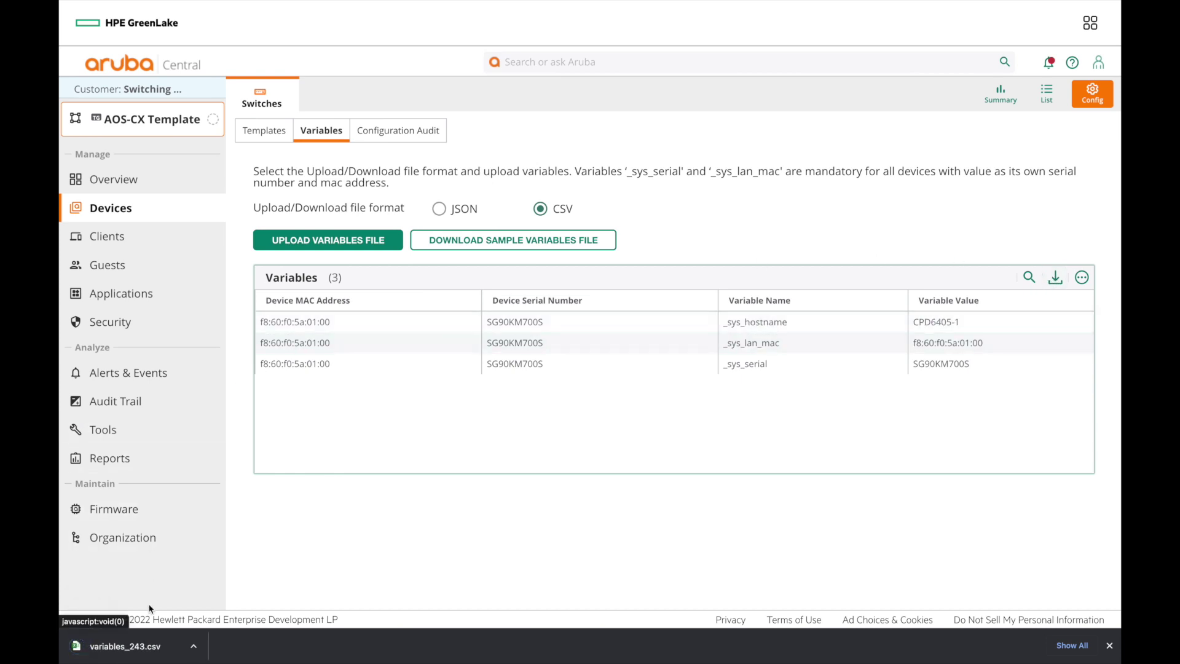
{"action": "left_click", "coordinate": [155, 654]}
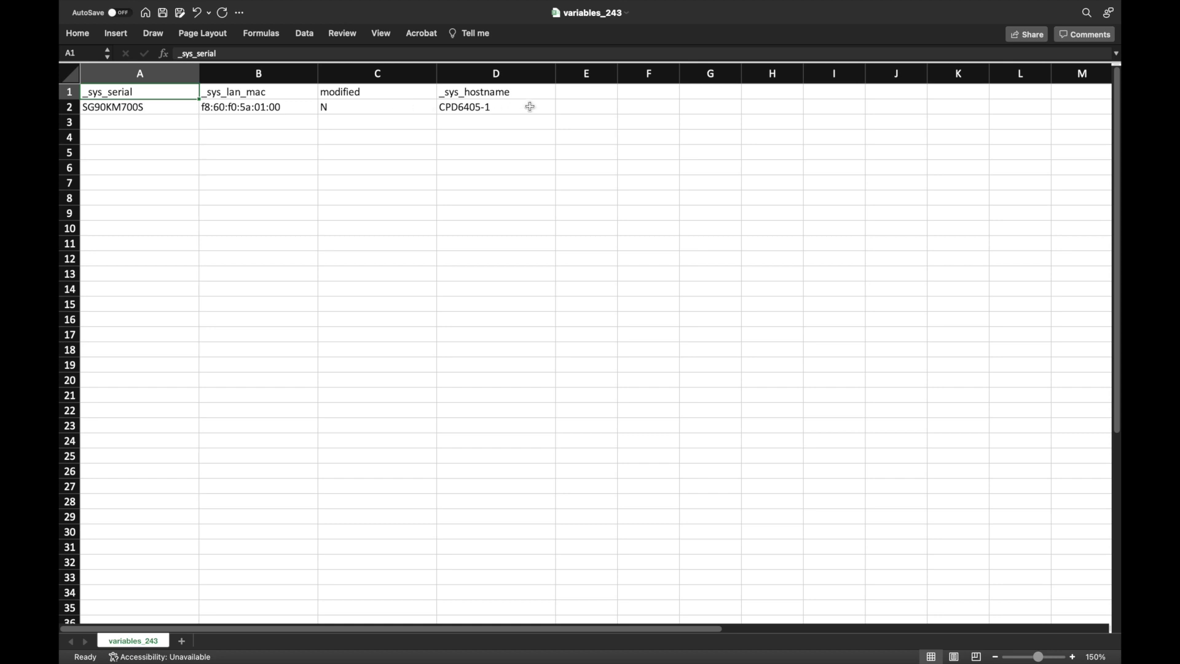
- Add VLAN 1 variable headers, starting with vlan_1_ip_address and vlan_1_use_dhcp, in row 1
{"action": "left_click", "coordinate": [580, 92]}
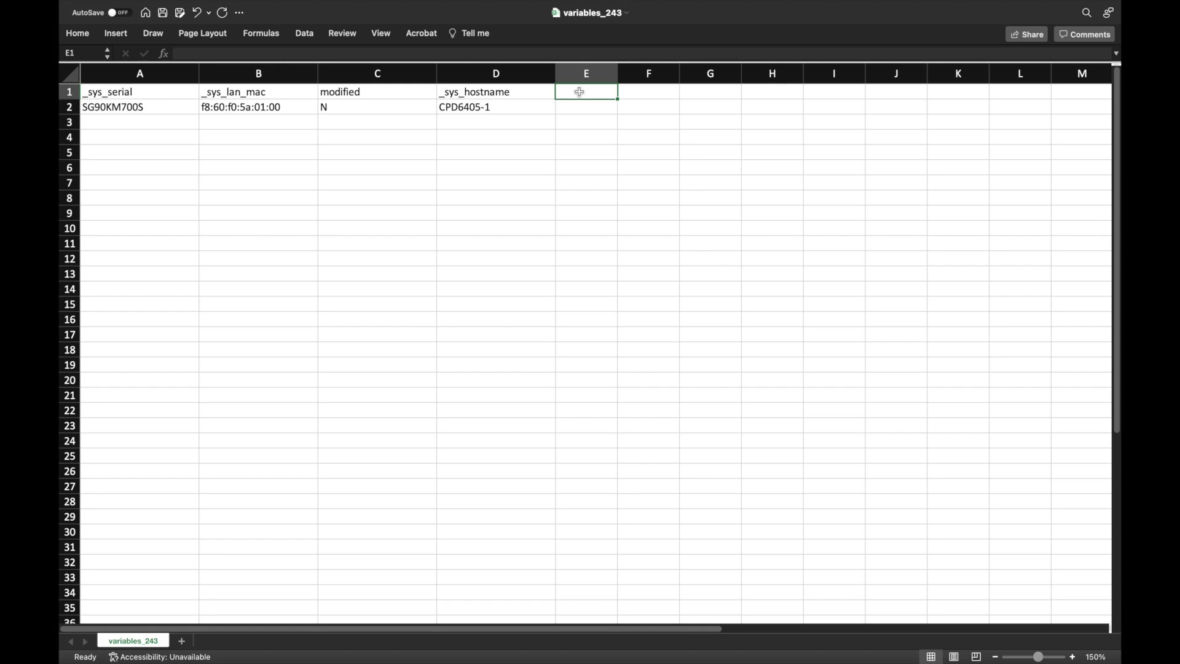
{"action": "type", "text": "vlan_1_ip_address"}
{"action": "key", "text": "Return"}
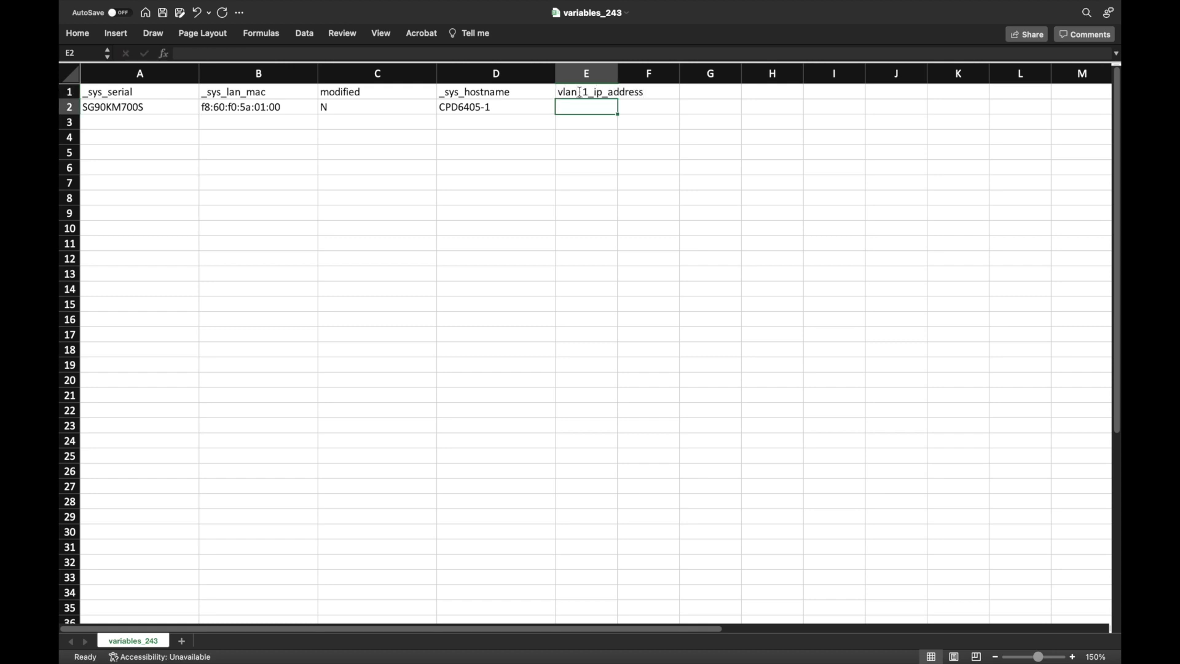
{"action": "key", "text": "Up"}
{"action": "key", "text": "Right"}
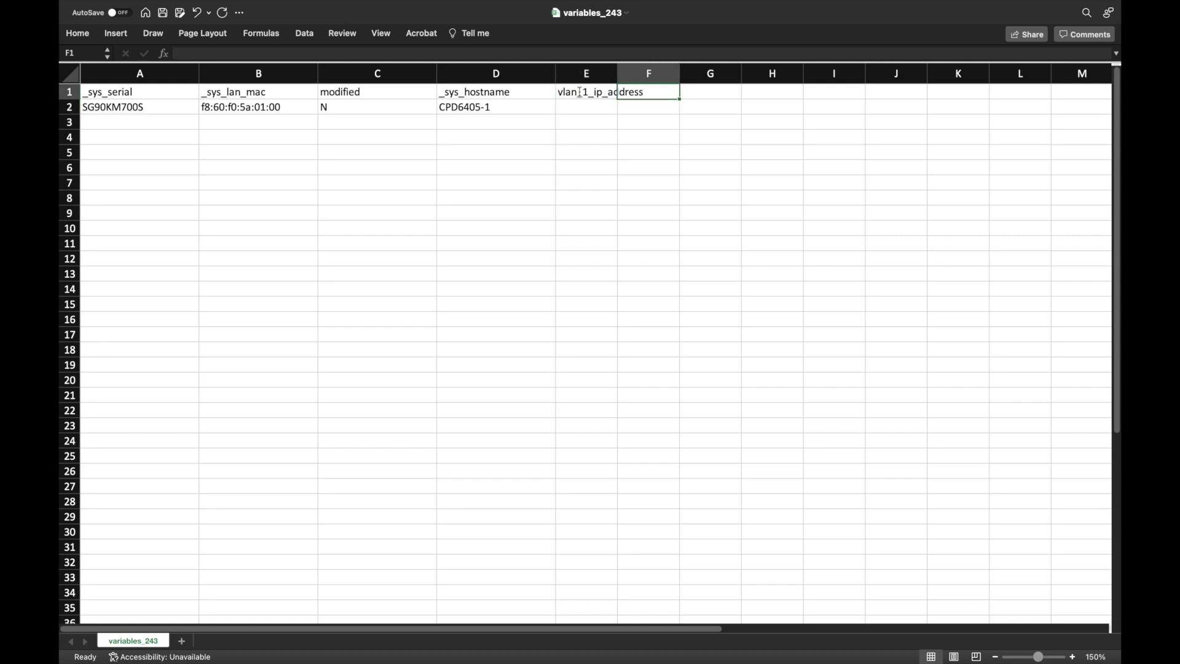
{"action": "type", "text": "vlan_1"}
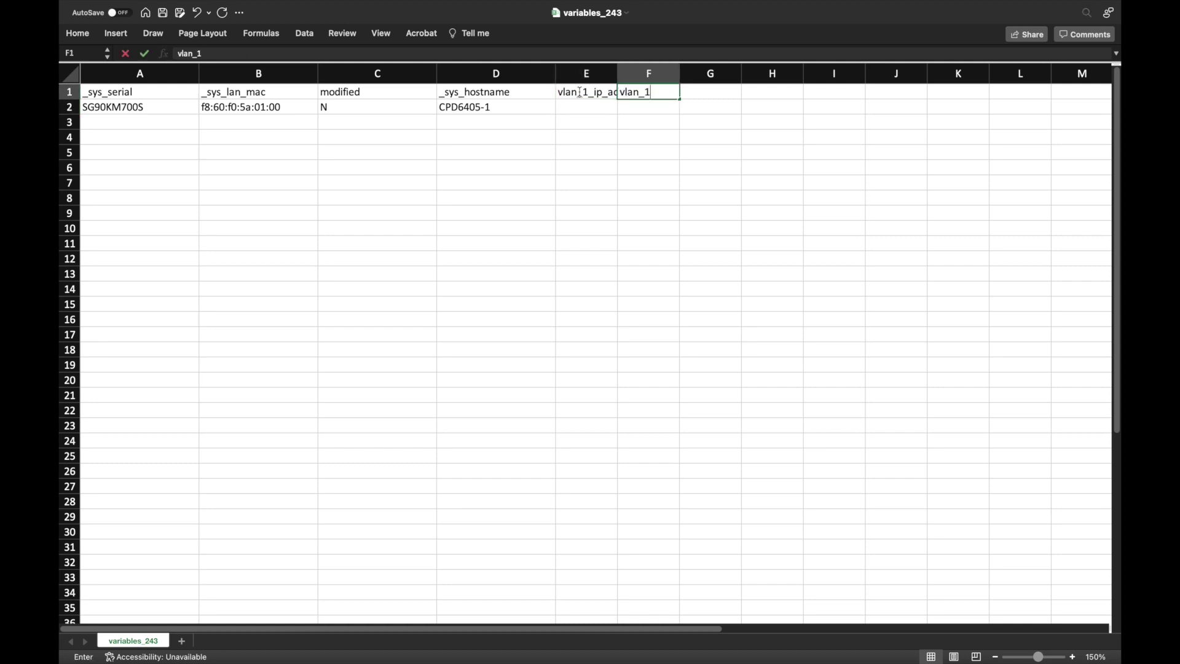
{"action": "type", "text": "_use_dhcp"}
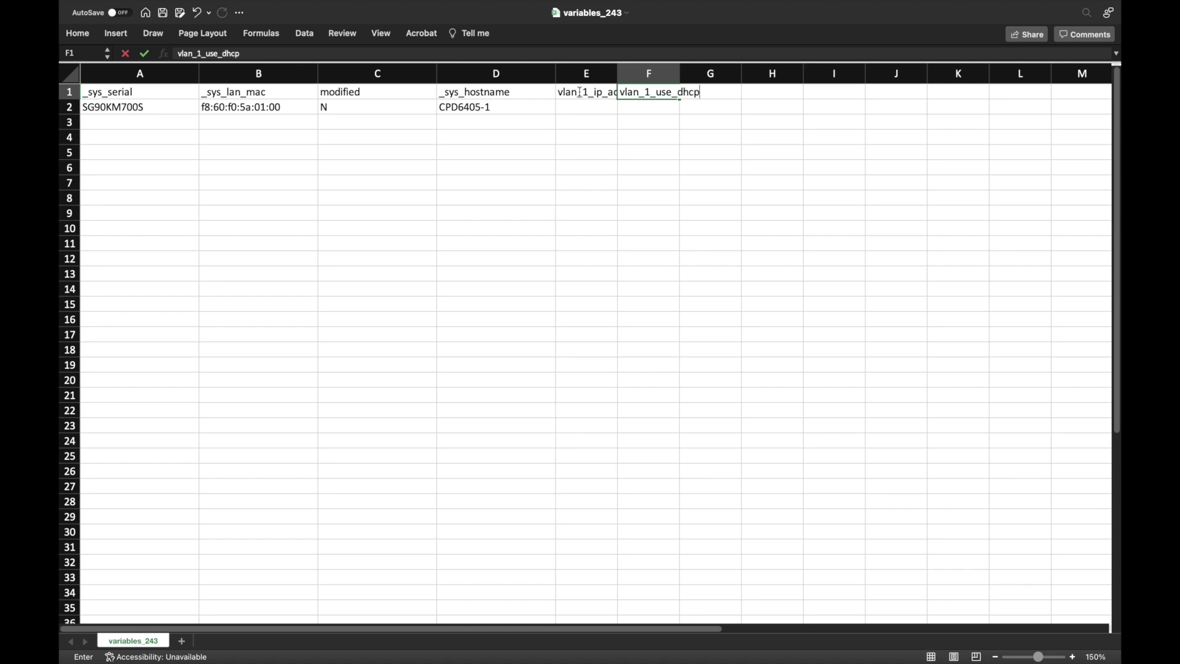
{"action": "key", "text": "Tab"}
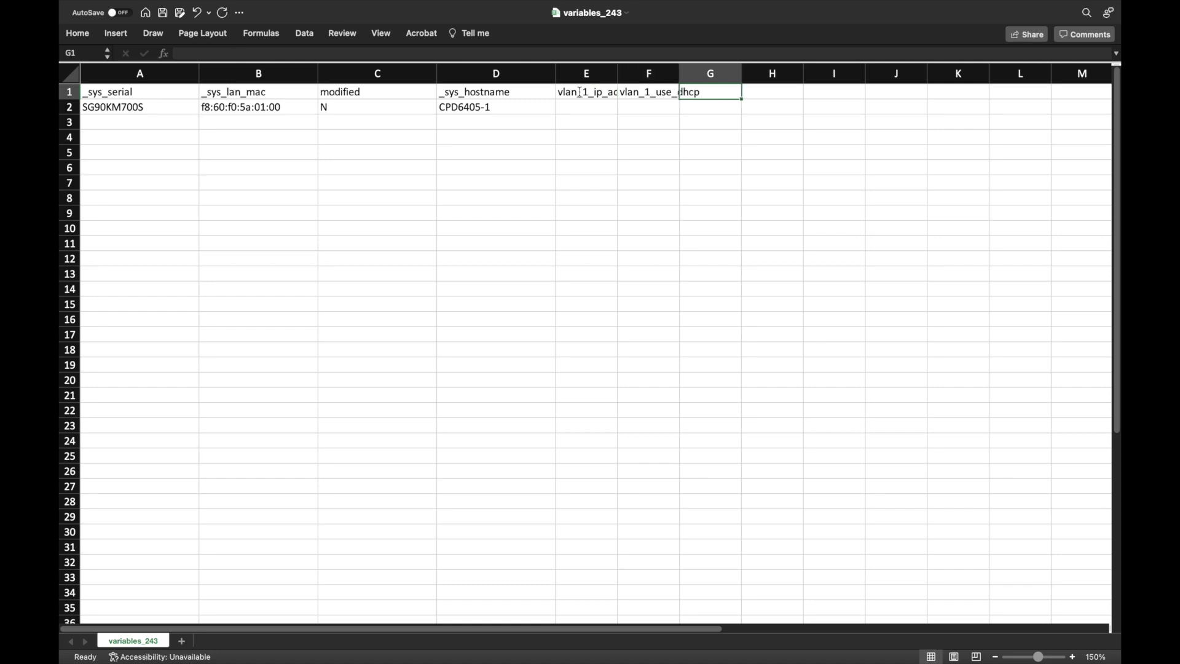
{"action": "type", "text": "vlan_1"}
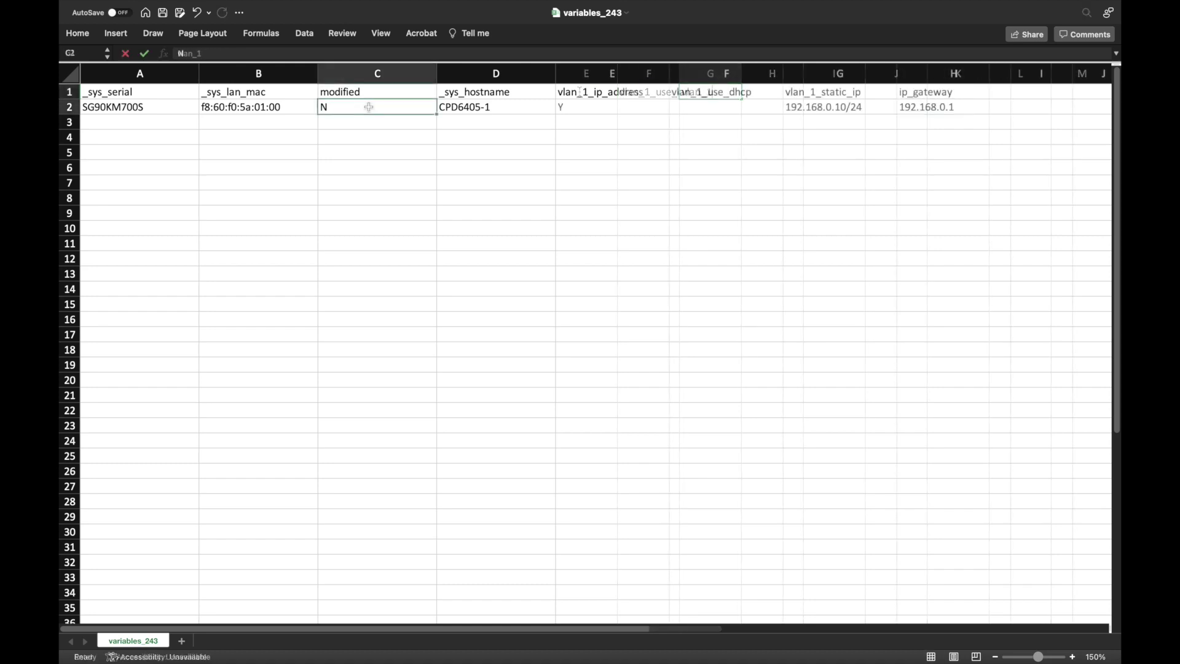
- Set the device's modified flag in C2 to Y and save variables_243.csv
{"action": "left_click", "coordinate": [369, 107]}
{"action": "type", "text": "Y"}
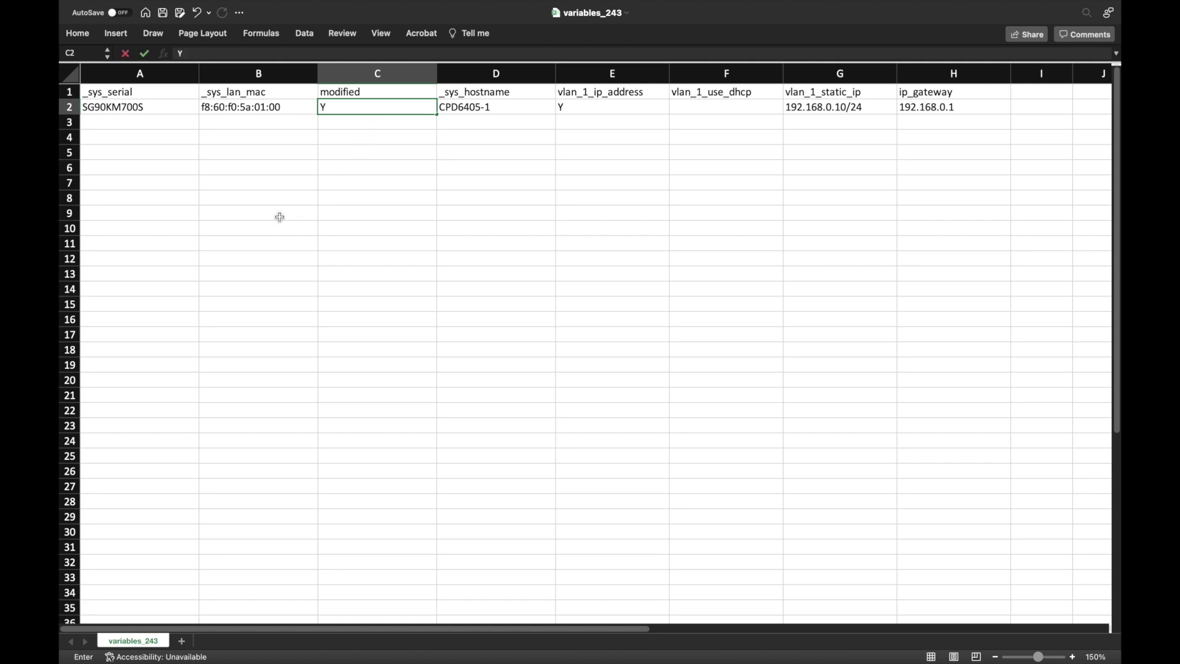
{"action": "left_click", "coordinate": [165, 15]}
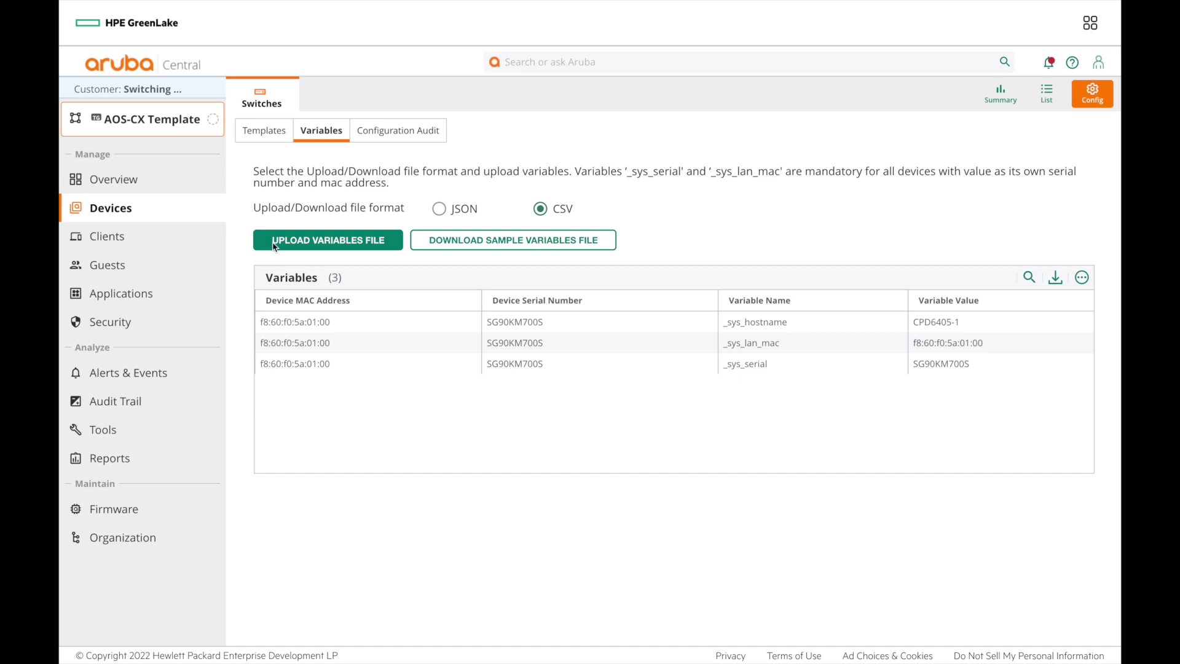
- Upload variables_243.csv as the group's CSV variables file
{"action": "left_click", "coordinate": [324, 242]}
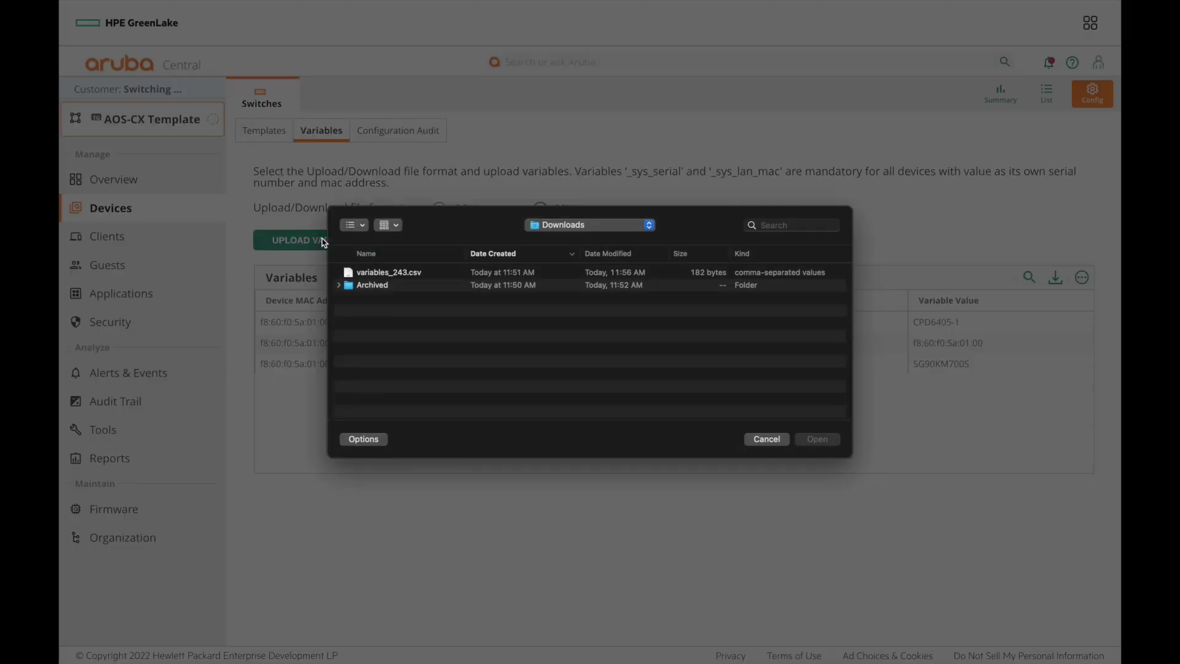
{"action": "double_click", "coordinate": [351, 273]}
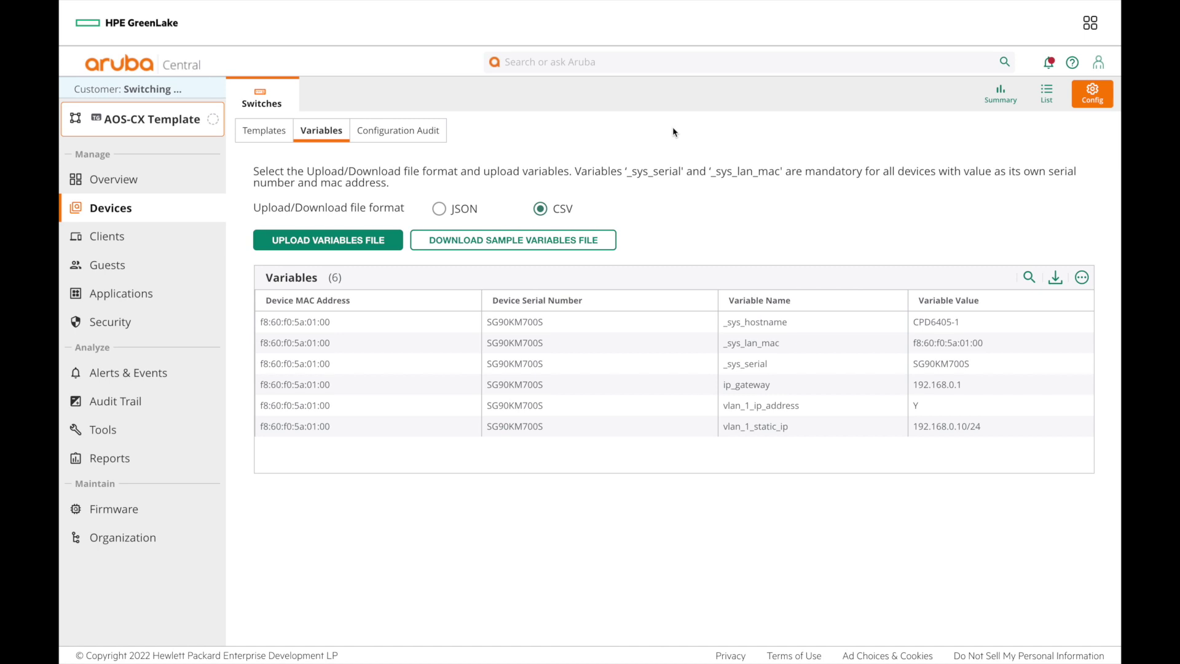
- Edit 6405_Template and select the 'no ip dhcp' line under interface vlan 1
{"action": "left_click", "coordinate": [268, 137]}
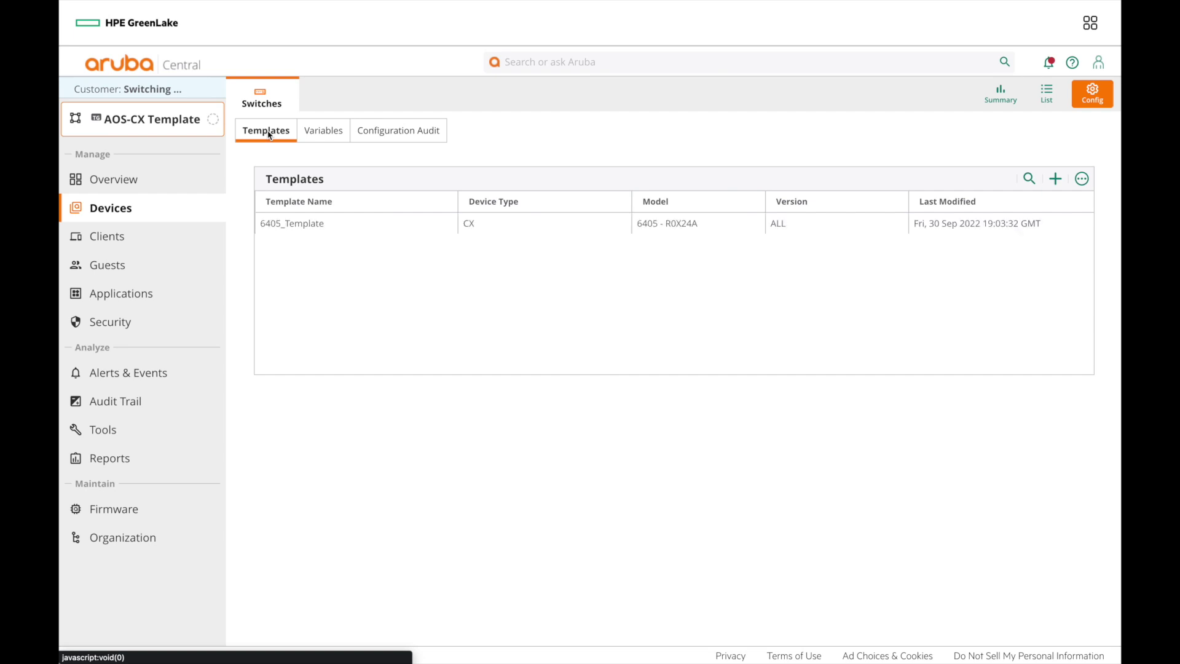
{"action": "left_click", "coordinate": [863, 229]}
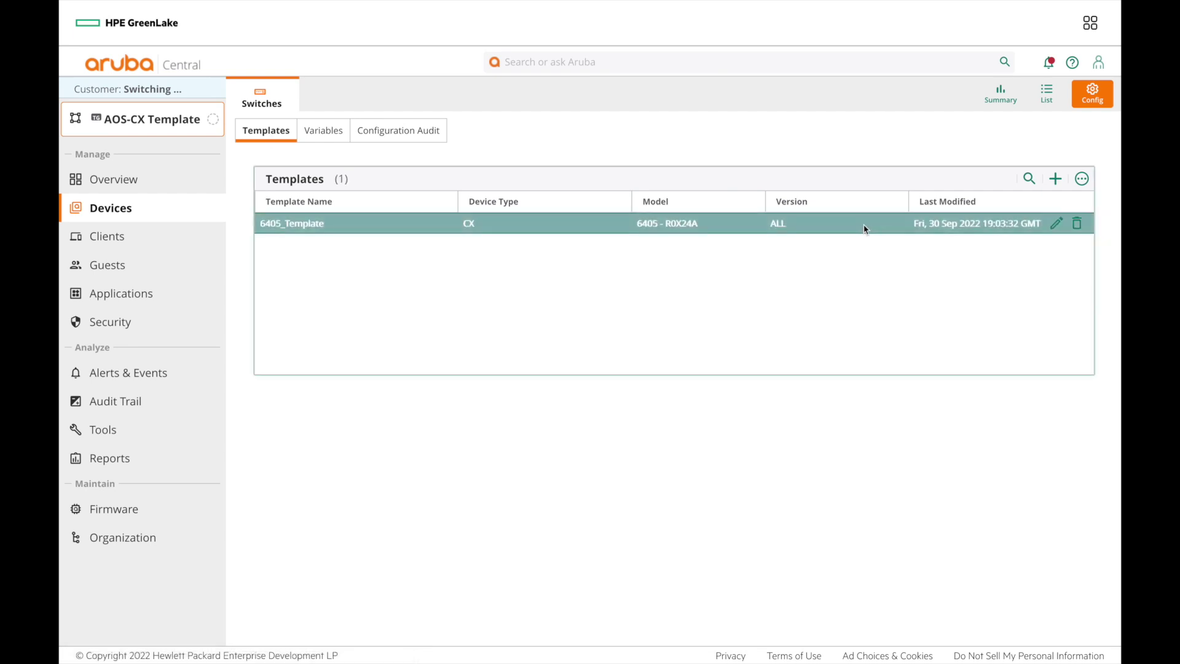
{"action": "left_click", "coordinate": [1060, 225]}
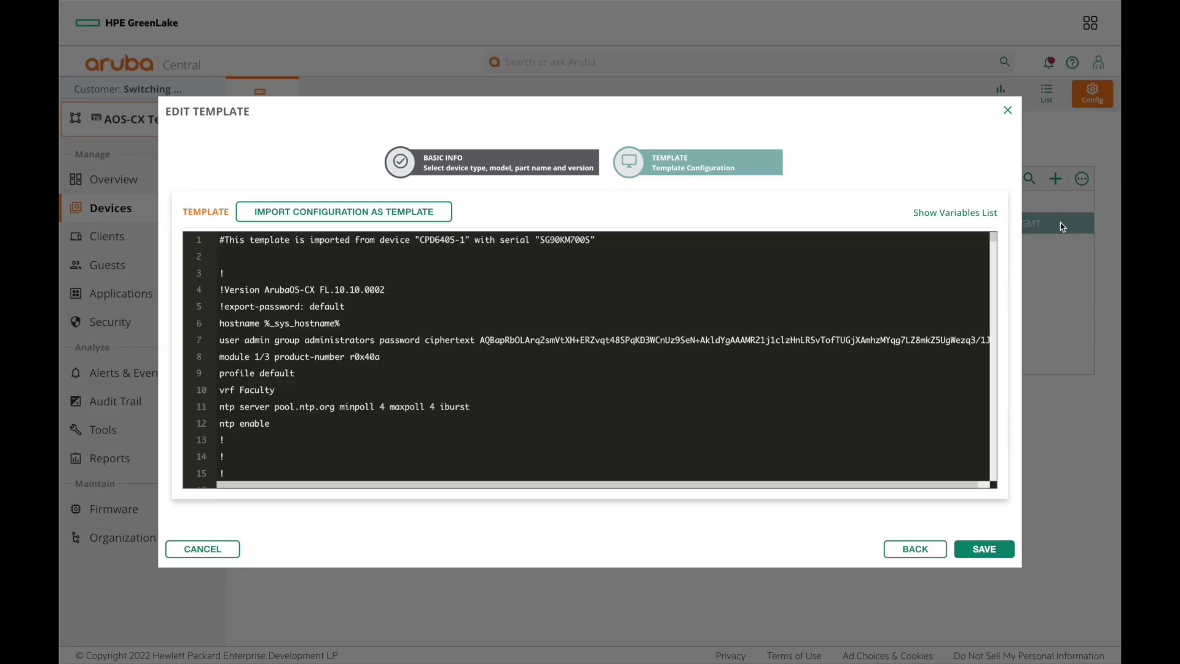
{"action": "left_click_drag", "start_coordinate": [994, 241], "coordinate": [996, 461]}
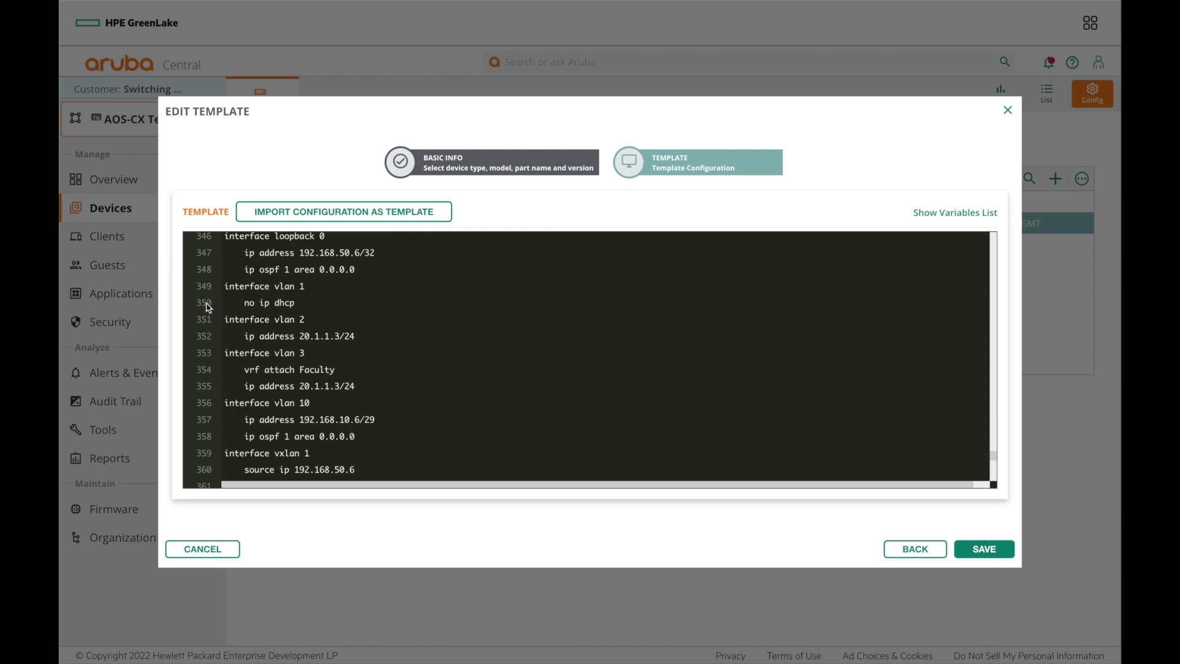
{"action": "left_click_drag", "start_coordinate": [223, 303], "coordinate": [314, 303]}
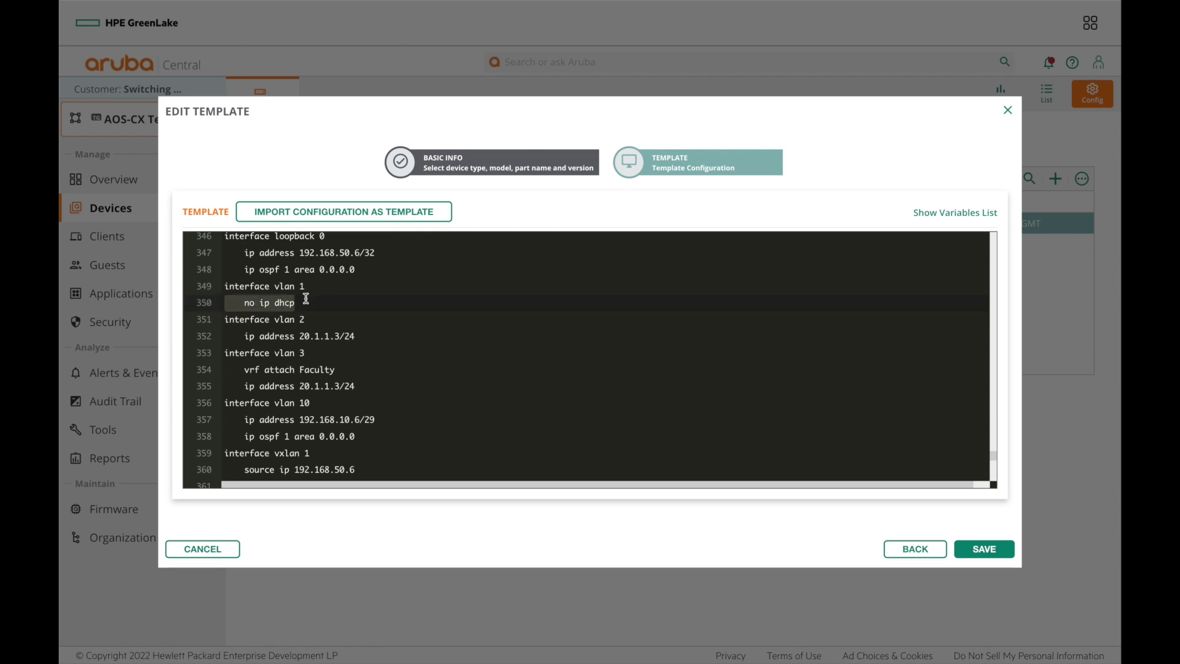
- Paste the VLAN 1 conditional block, delete the trailing blank line, and highlight the vlan_1_ip_address and vlan_1_use_dhcp conditions
{"action": "type", "text": "%if vlan_1_ip_address = Y%     %if vlan_1_use_dhcp%     ip dhcp     %else%     ip address %vlan_1_static_ip%     no ip dhcp     %endif%     %else%     no ip dhcp     %endif%"}
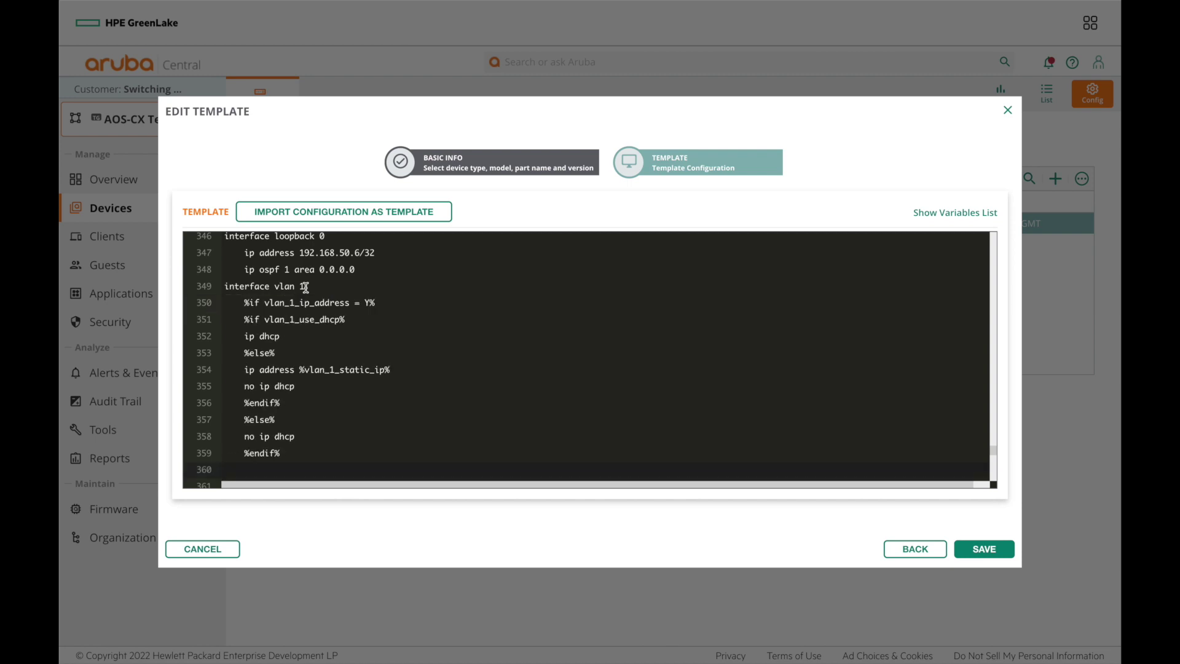
{"action": "key", "text": "BackSpace"}
{"action": "left_click_drag", "start_coordinate": [240, 301], "coordinate": [389, 306]}
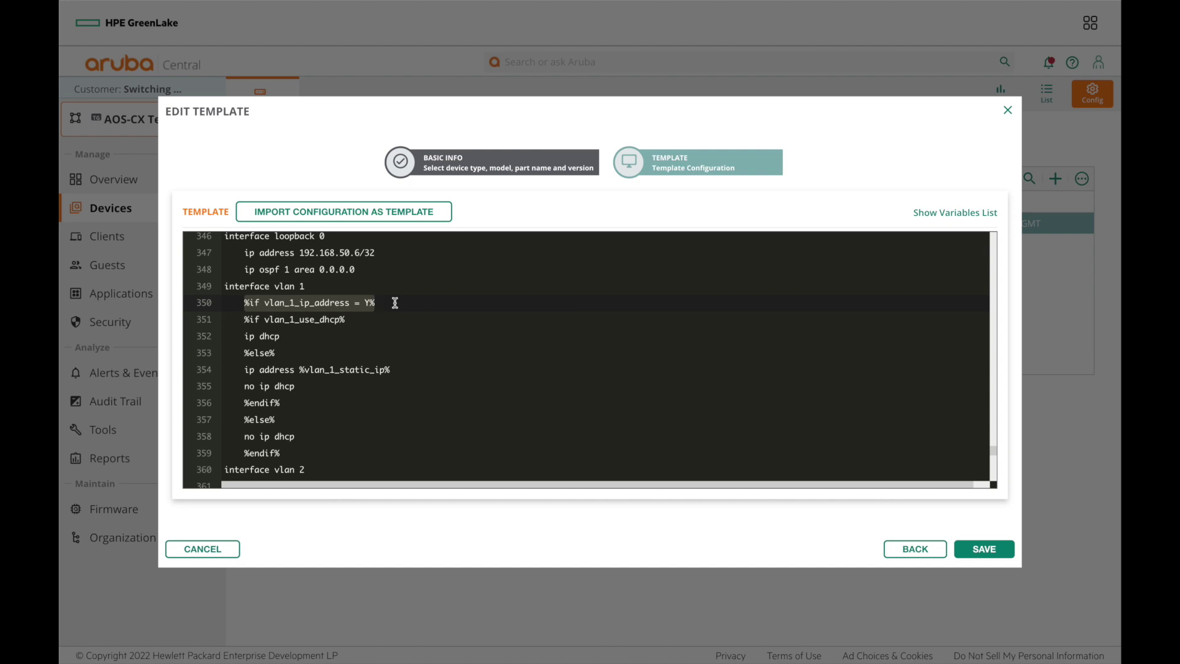
{"action": "left_click", "coordinate": [245, 319]}
{"action": "left_click_drag", "start_coordinate": [244, 320], "coordinate": [365, 324]}
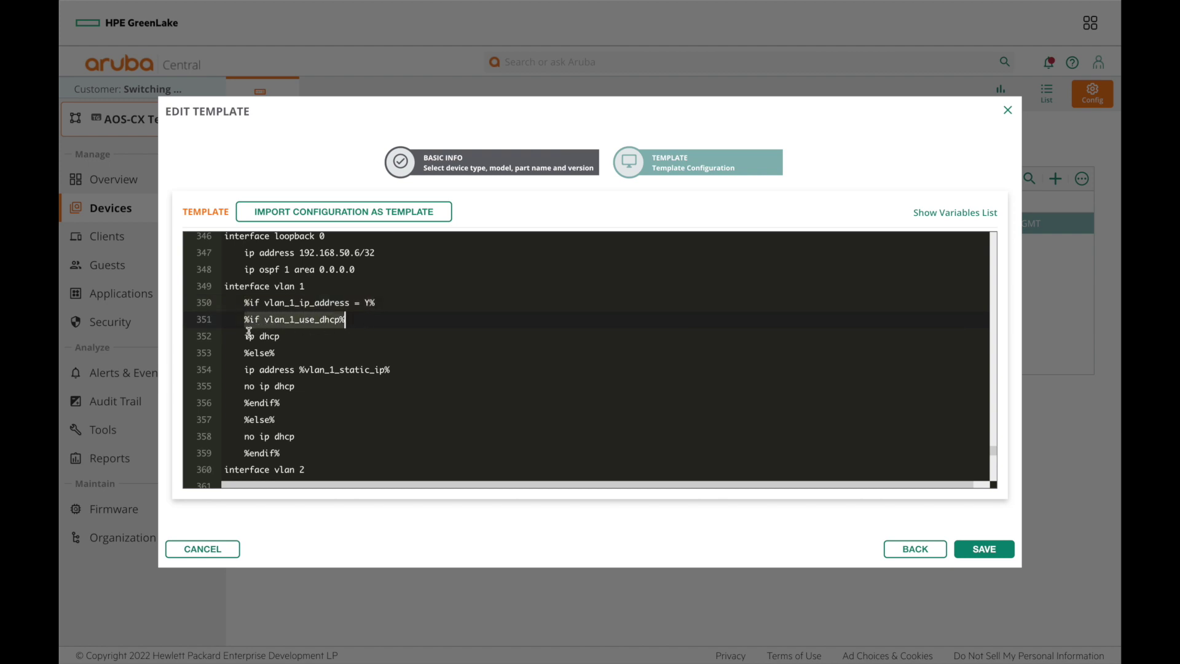
- Highlight the ip dhcp line, inner %else%, static IP lines, inner %endif% and outer %else%
{"action": "left_click_drag", "start_coordinate": [244, 335], "coordinate": [296, 335]}
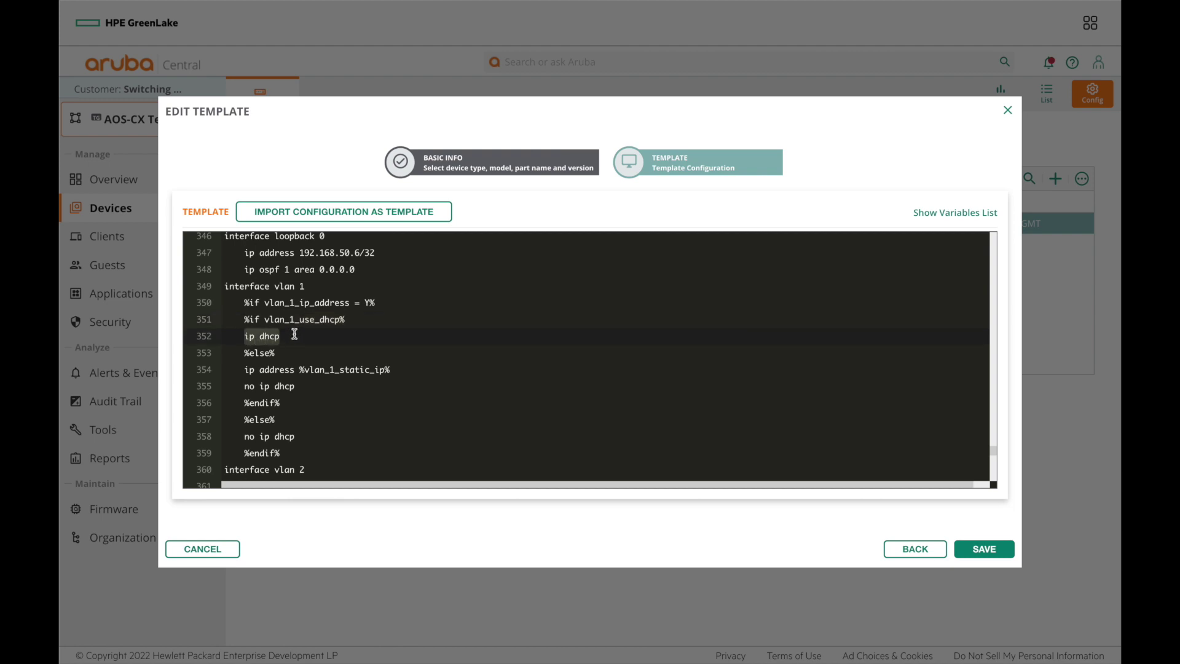
{"action": "left_click_drag", "start_coordinate": [244, 352], "coordinate": [289, 351]}
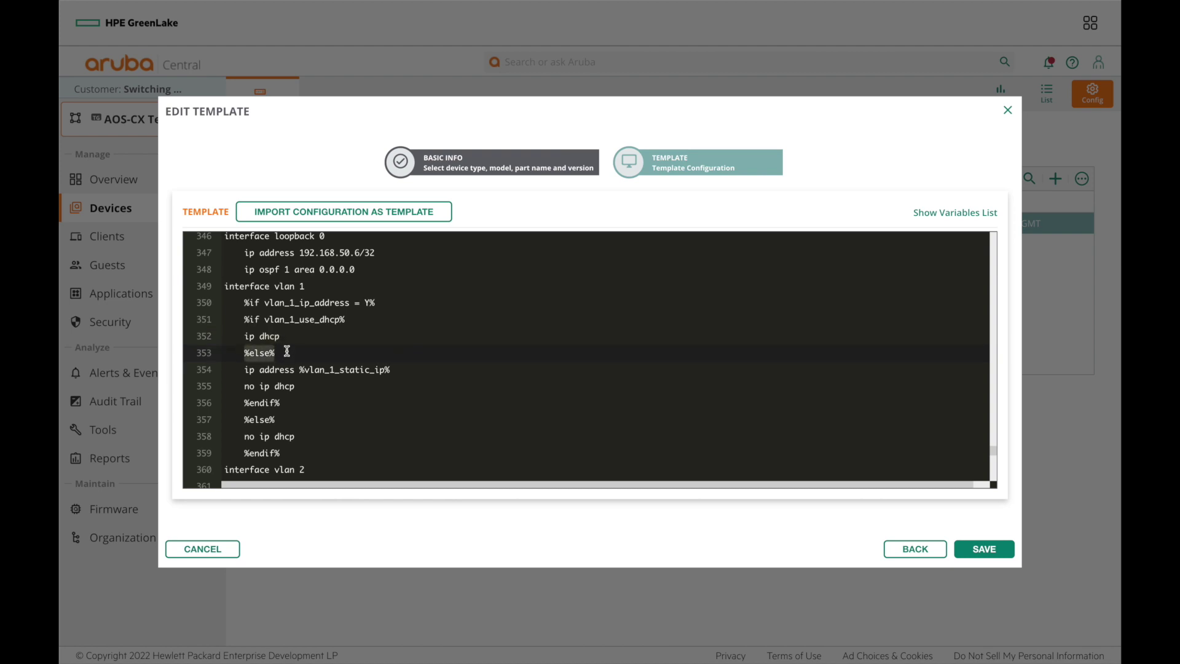
{"action": "left_click_drag", "start_coordinate": [244, 369], "coordinate": [297, 385]}
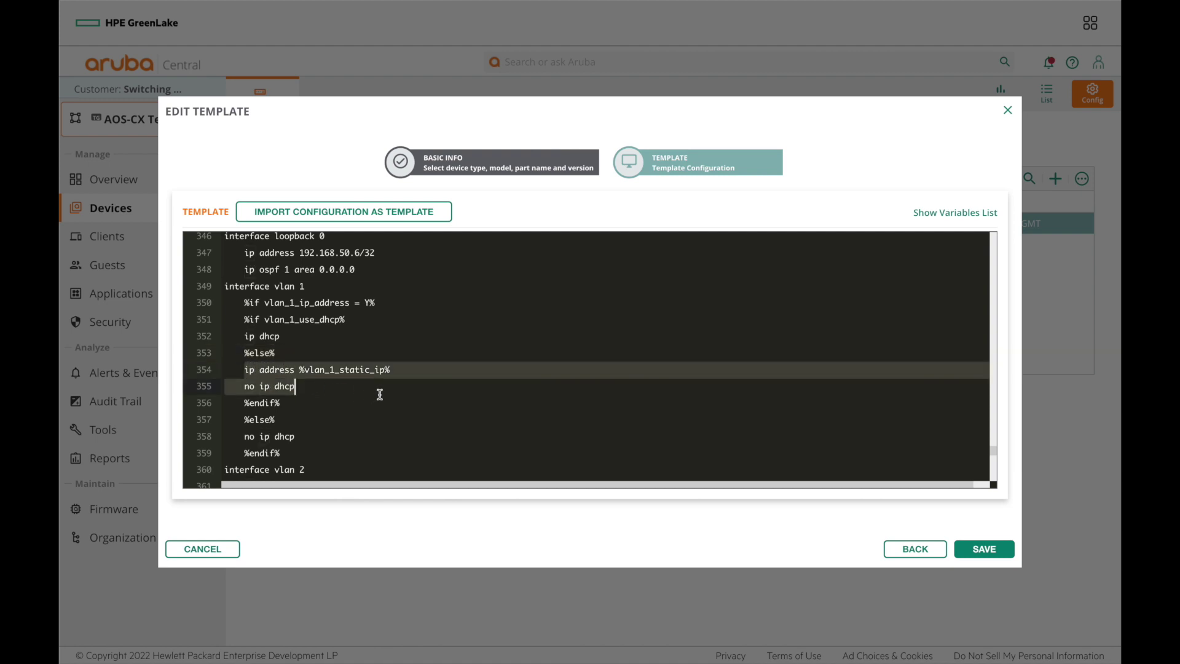
{"action": "left_click_drag", "start_coordinate": [246, 400], "coordinate": [293, 400]}
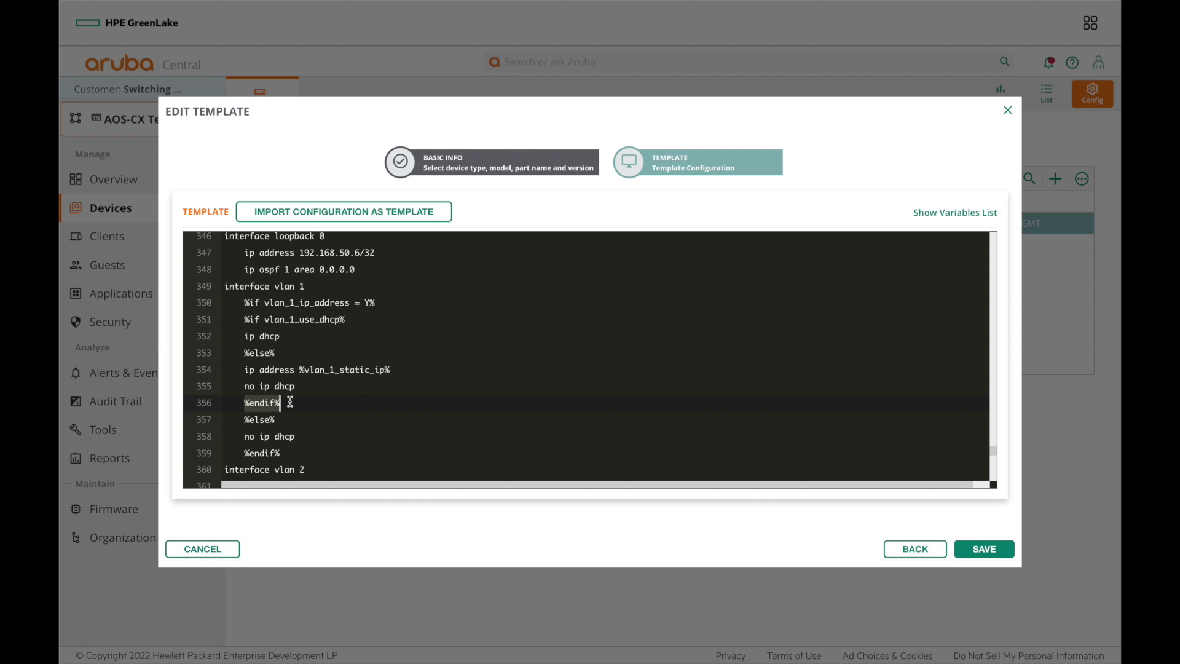
{"action": "left_click_drag", "start_coordinate": [244, 419], "coordinate": [277, 420]}
- Check the template's variables list, then save 6405_Template
{"action": "left_click", "coordinate": [977, 214]}
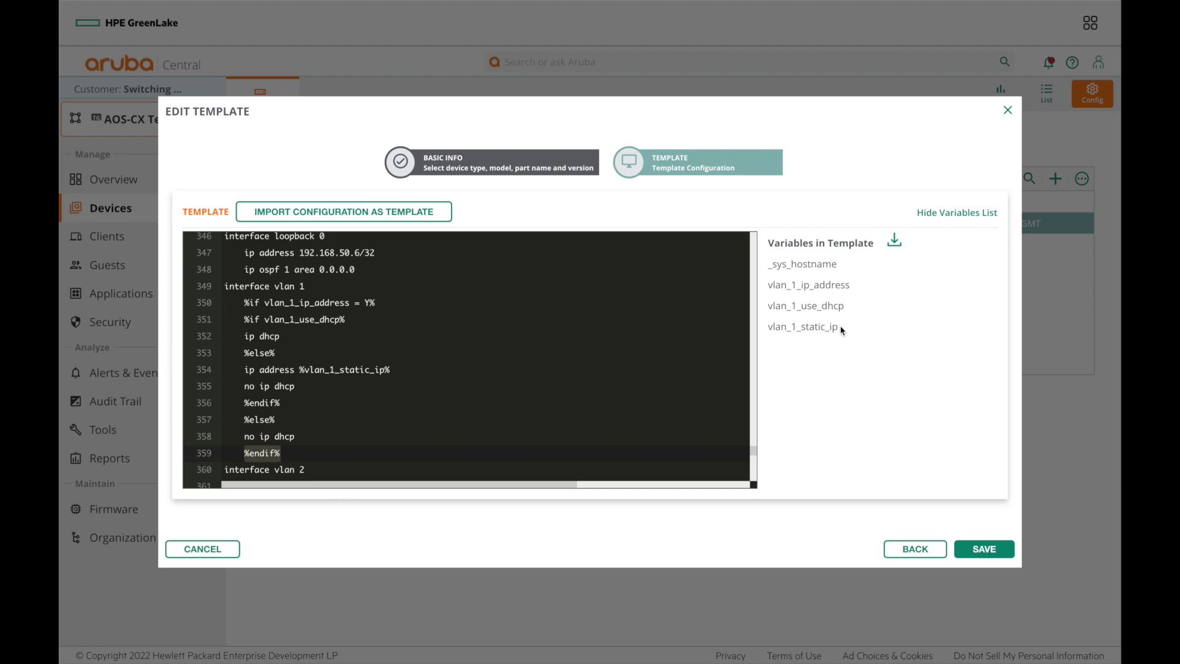
{"action": "left_click", "coordinate": [1003, 552]}
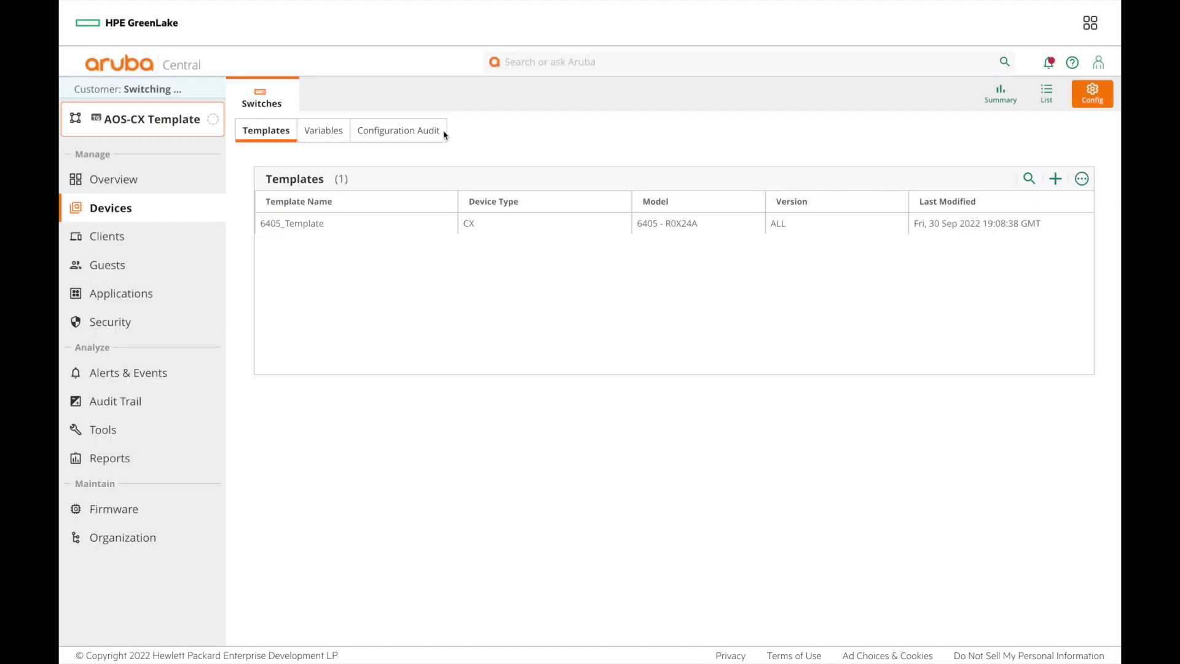
- Open the group's Configuration Audit and view the out-of-sync device's pending configuration details
{"action": "left_click", "coordinate": [389, 135]}
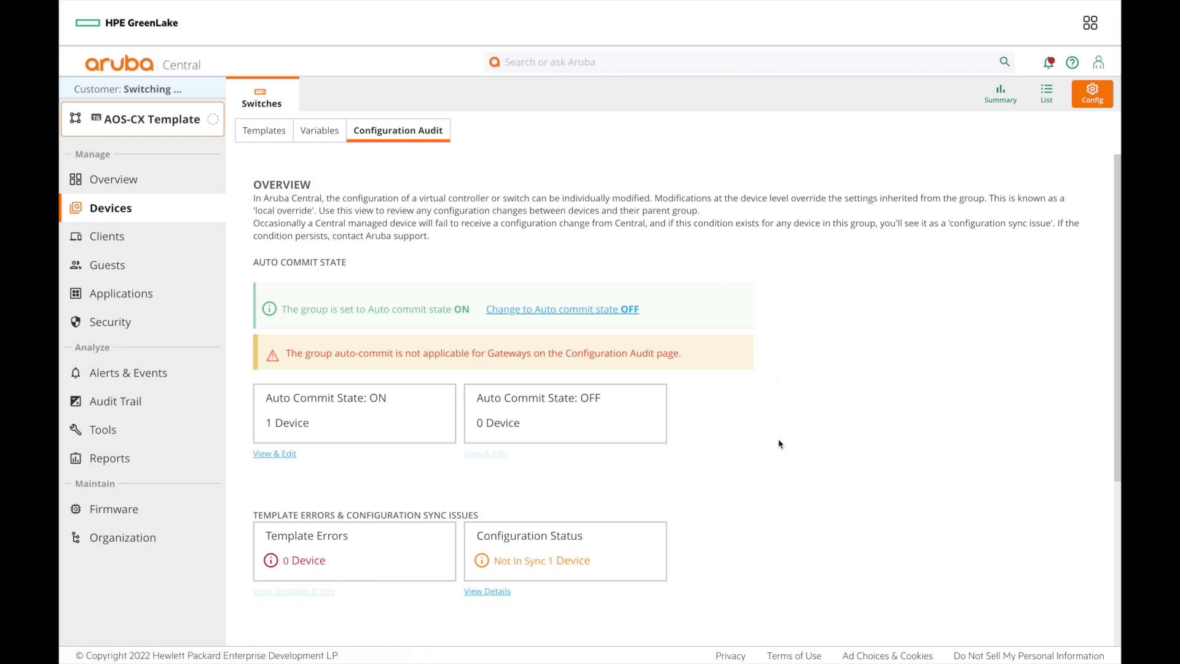
{"action": "scroll", "coordinate": [778, 444], "scroll_direction": "down", "scroll_amount": 4}
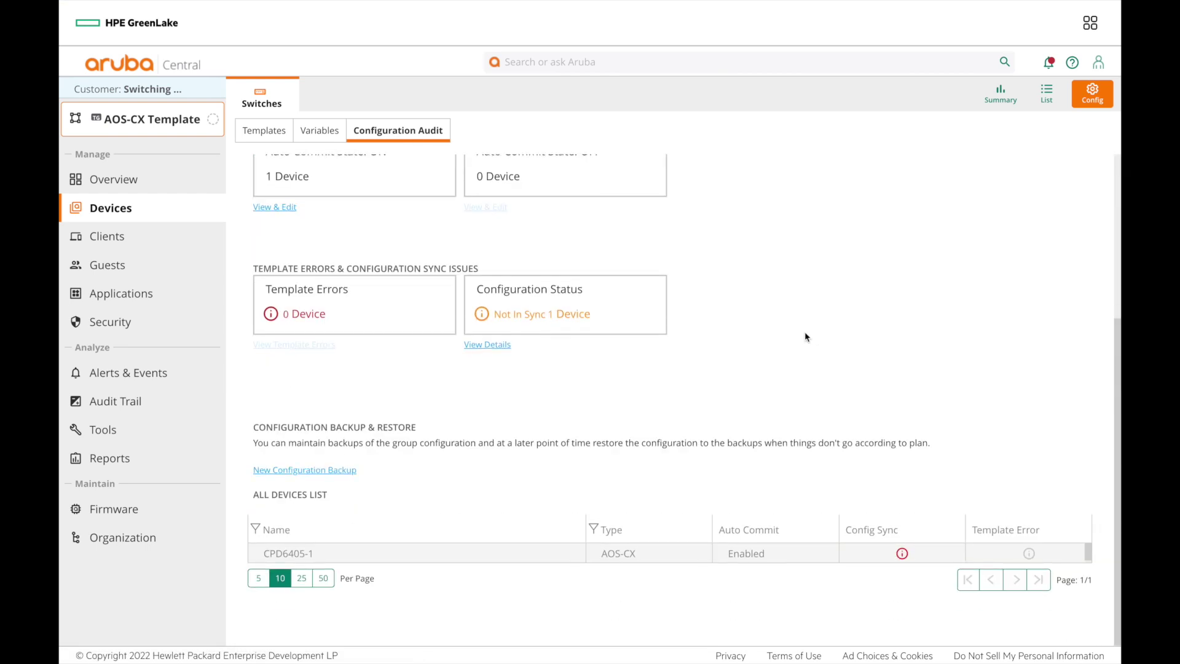
{"action": "left_click", "coordinate": [488, 344]}
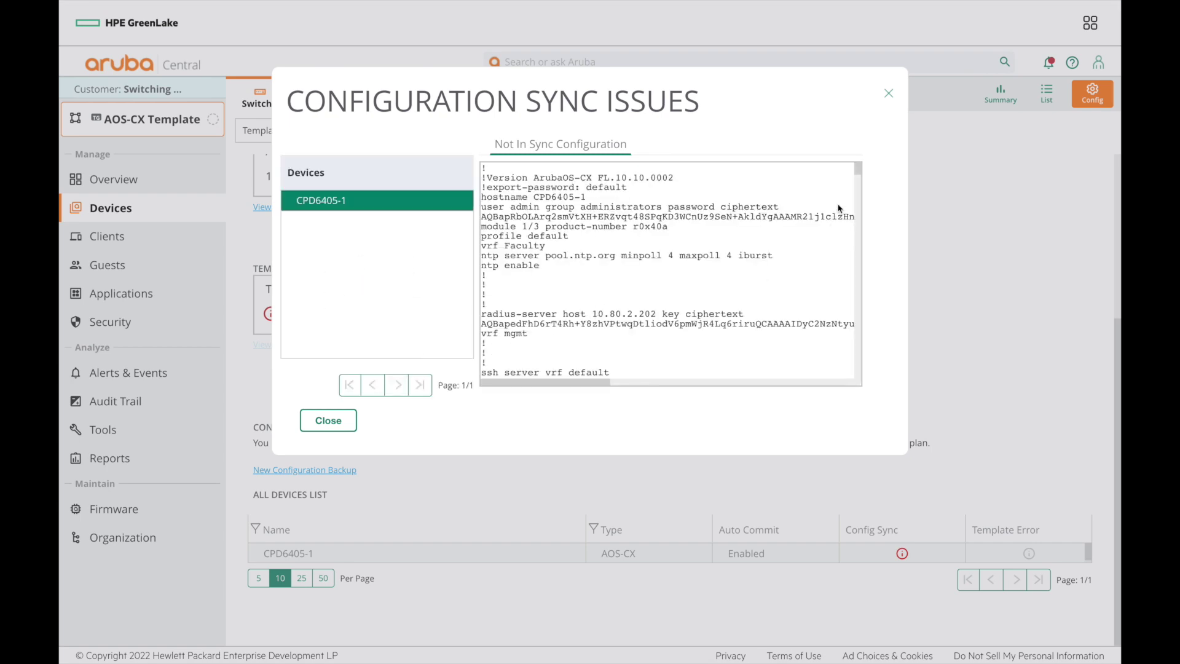
- Confirm interface vlan 1 gets ip address 192.168.0.10/24 with no ip dhcp, then close the view
{"action": "left_click_drag", "start_coordinate": [858, 173], "coordinate": [866, 359]}
{"action": "left_click_drag", "start_coordinate": [506, 263], "coordinate": [667, 264]}
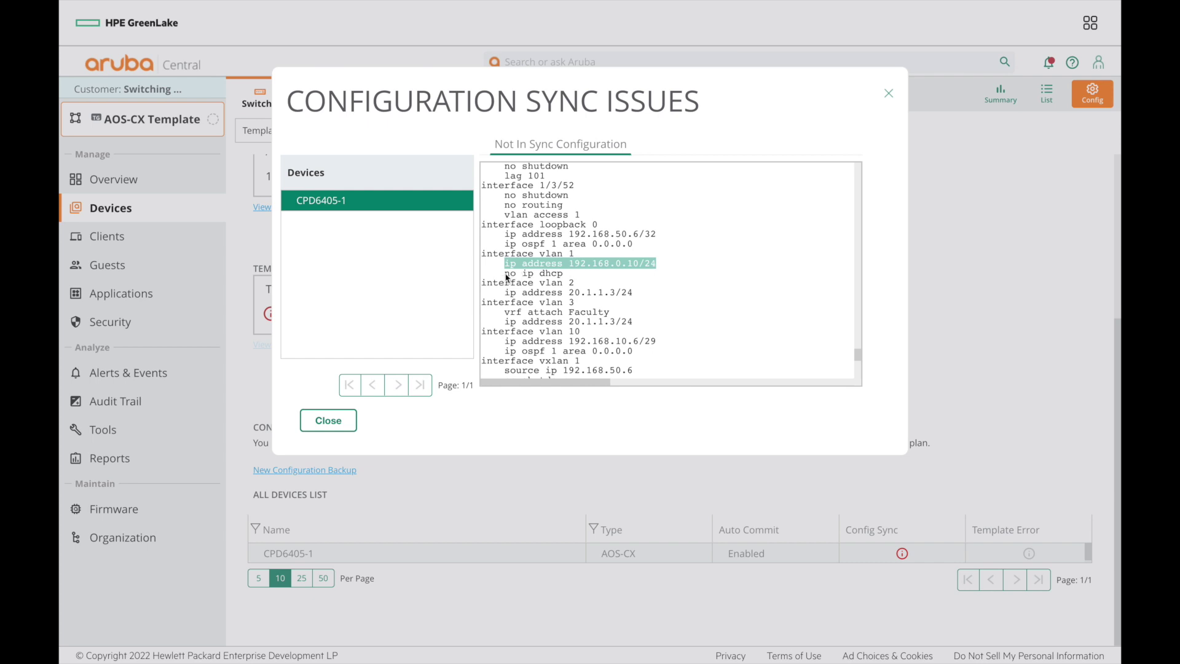
{"action": "left_click_drag", "start_coordinate": [505, 274], "coordinate": [580, 281]}
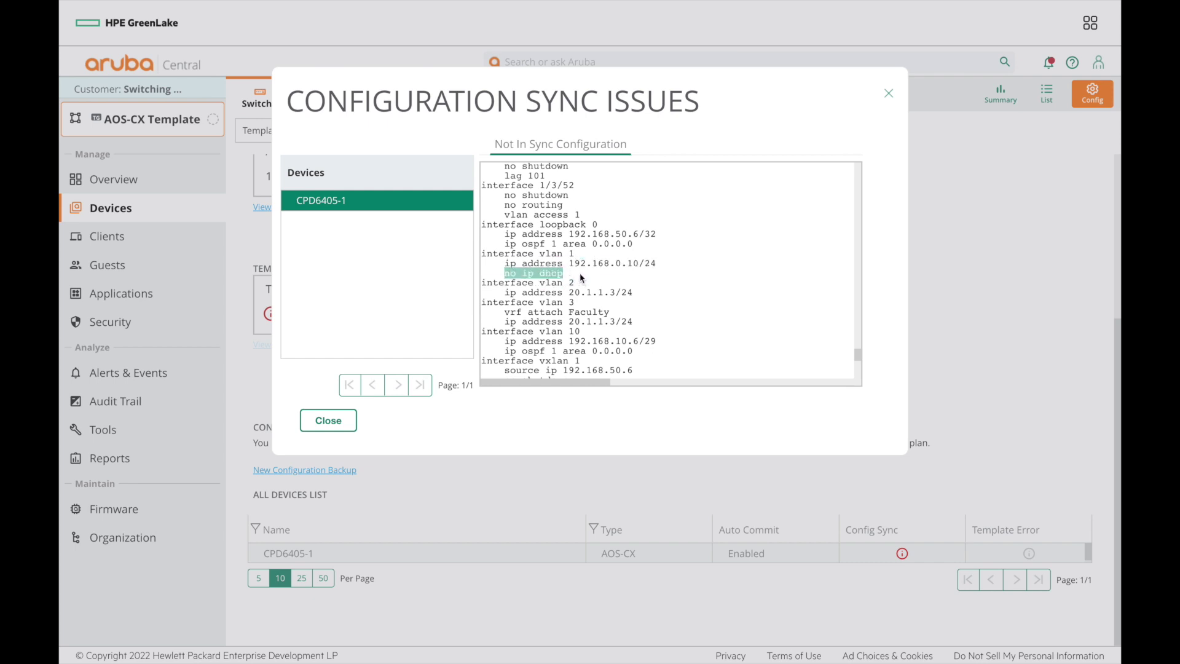
{"action": "left_click", "coordinate": [650, 281]}
{"action": "left_click", "coordinate": [329, 423]}
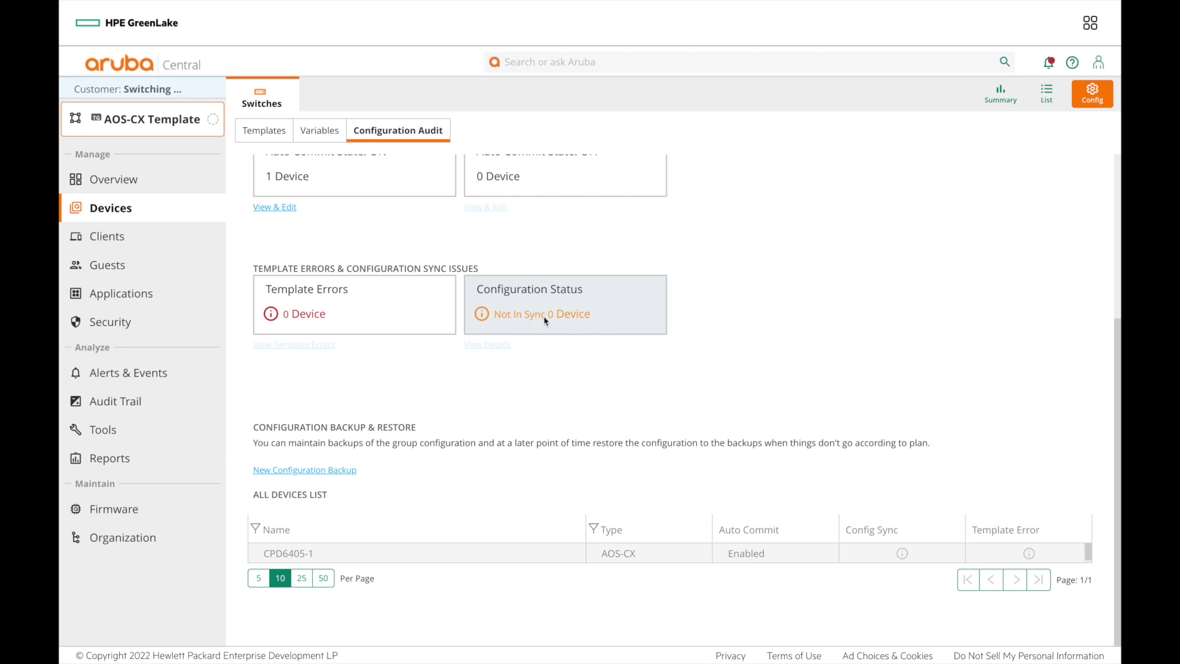
{"action": "left_click", "coordinate": [901, 555]}
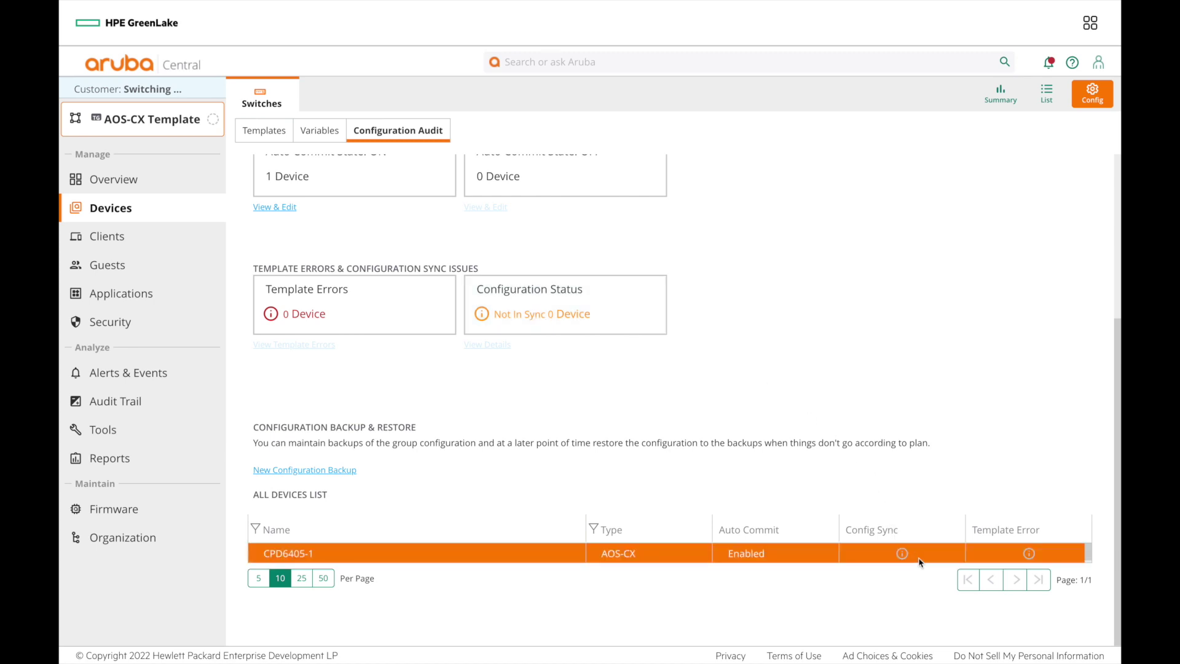